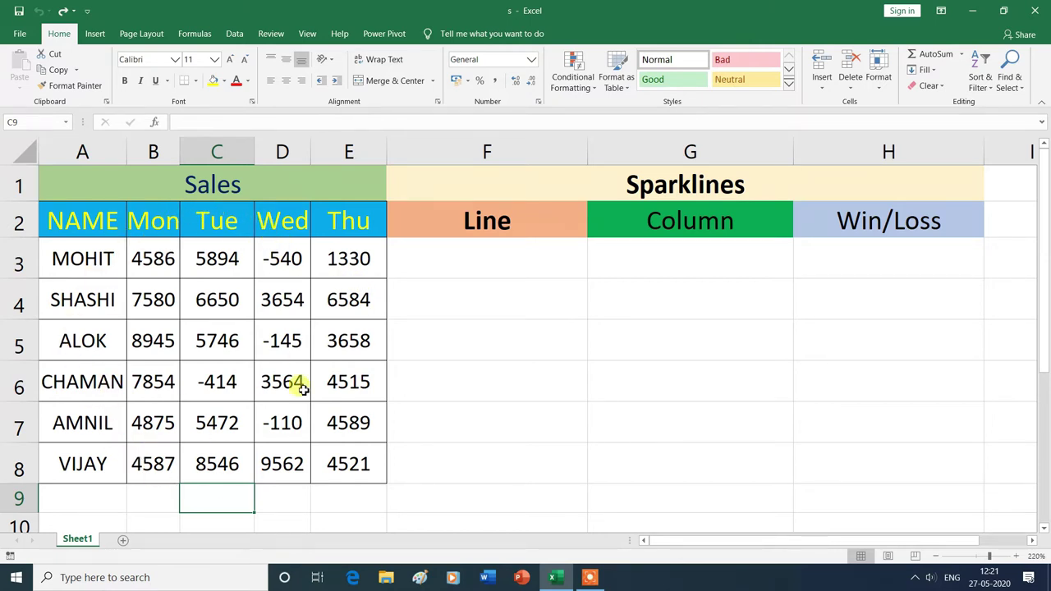
Step: Select F3 and start a Line sparkline so Create Sparklines opens with location $F$3
{"action": "left_click", "coordinate": [230, 237]}
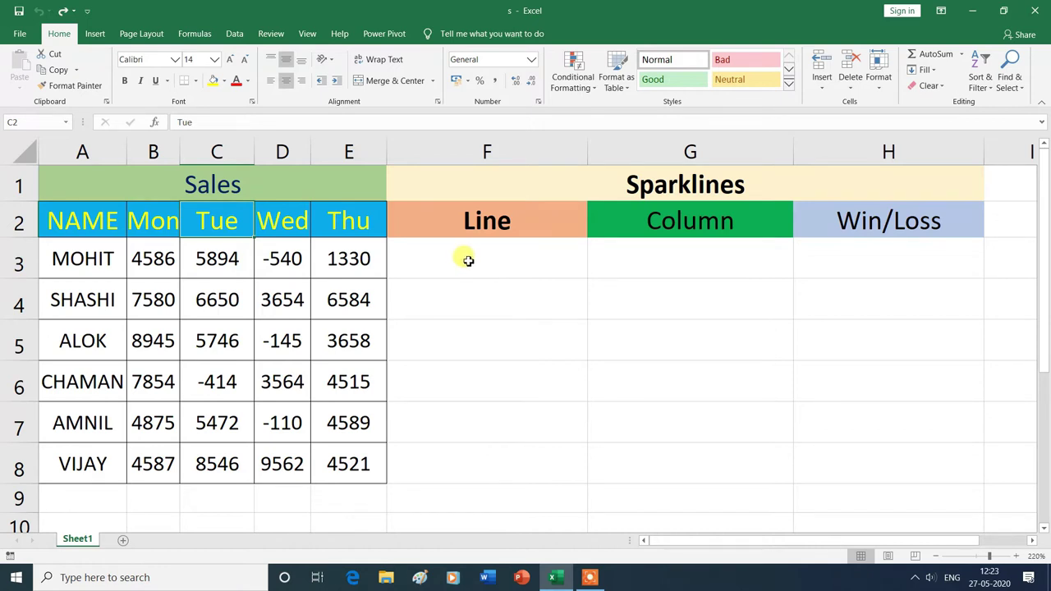
{"action": "left_click", "coordinate": [464, 255]}
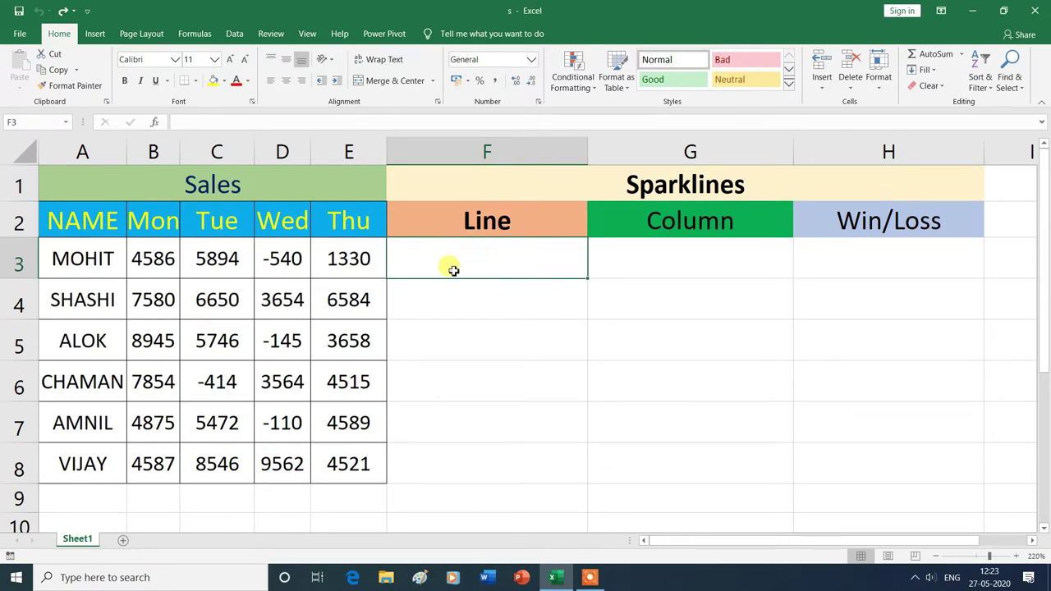
{"action": "left_click", "coordinate": [96, 34]}
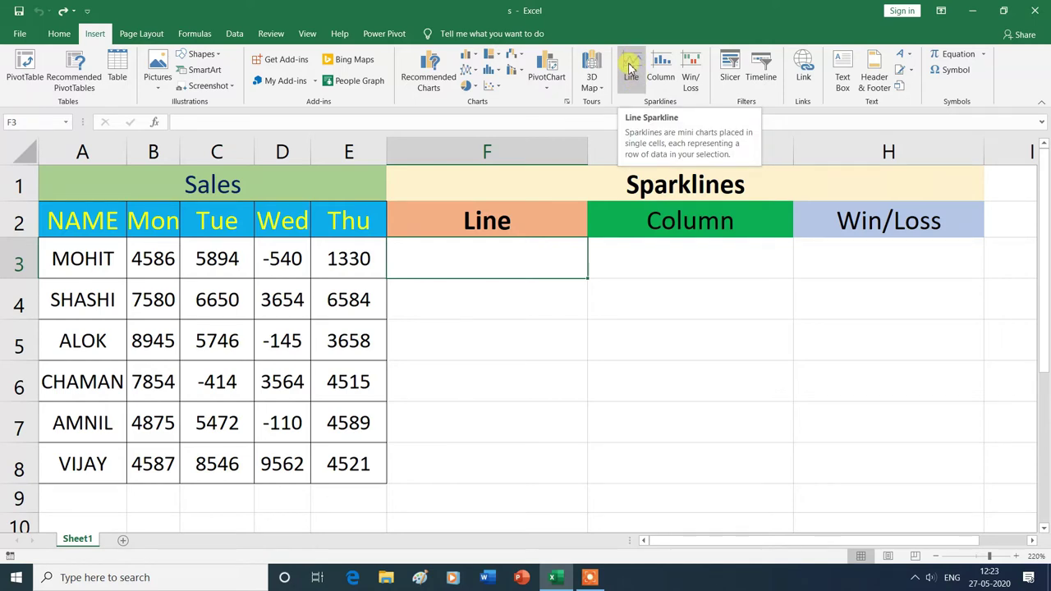
{"action": "left_click", "coordinate": [632, 66]}
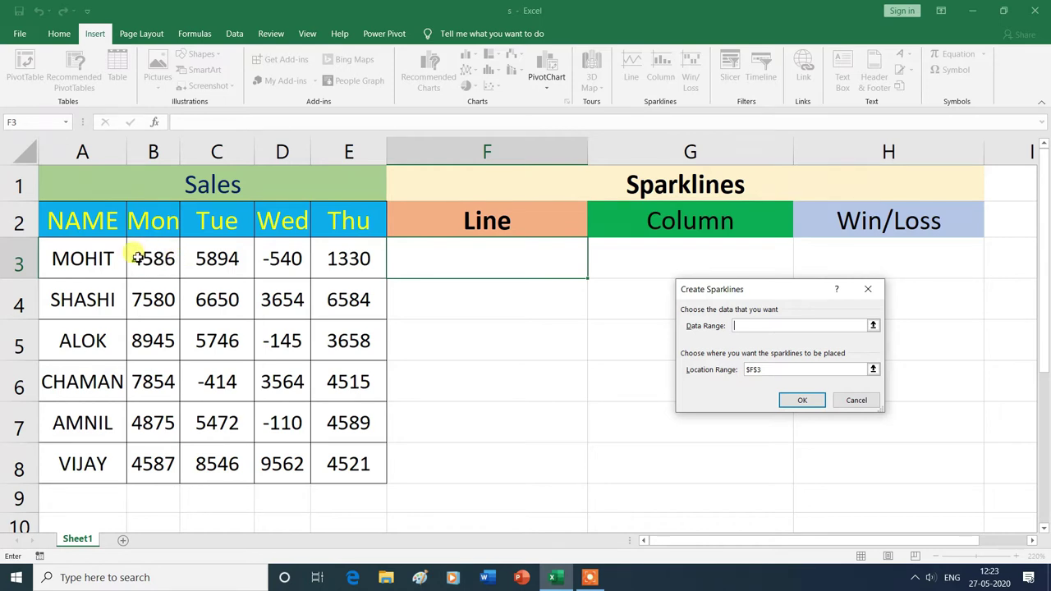
Step: Create the F3 line sparkline from the first person's Mon–Thu sales in B3:E3
{"action": "left_click_drag", "start_coordinate": [137, 258], "coordinate": [188, 258]}
{"action": "left_click_drag", "start_coordinate": [346, 258], "coordinate": [346, 258]}
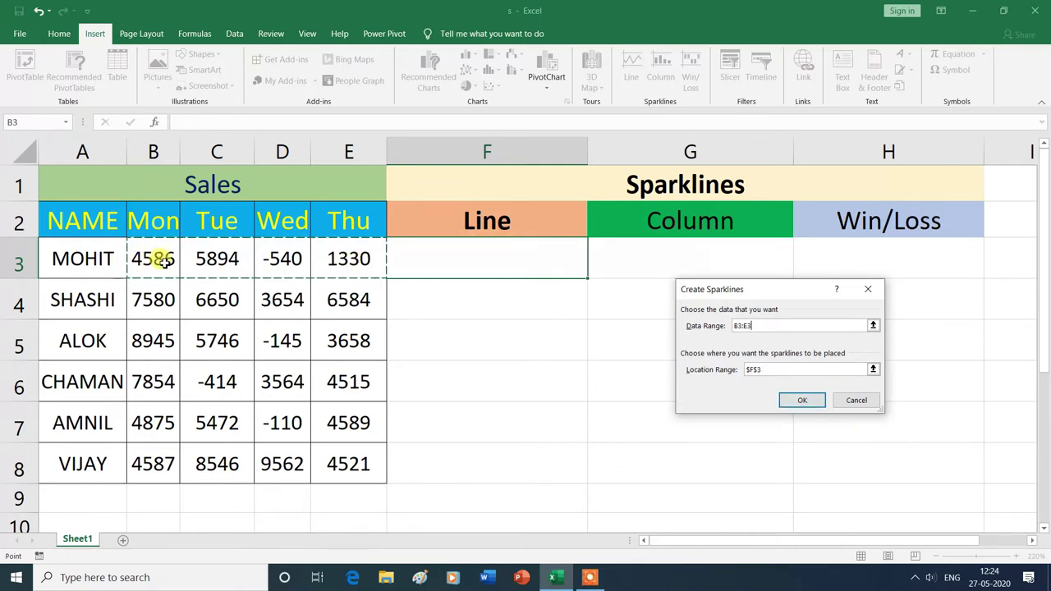
{"action": "left_click", "coordinate": [802, 400]}
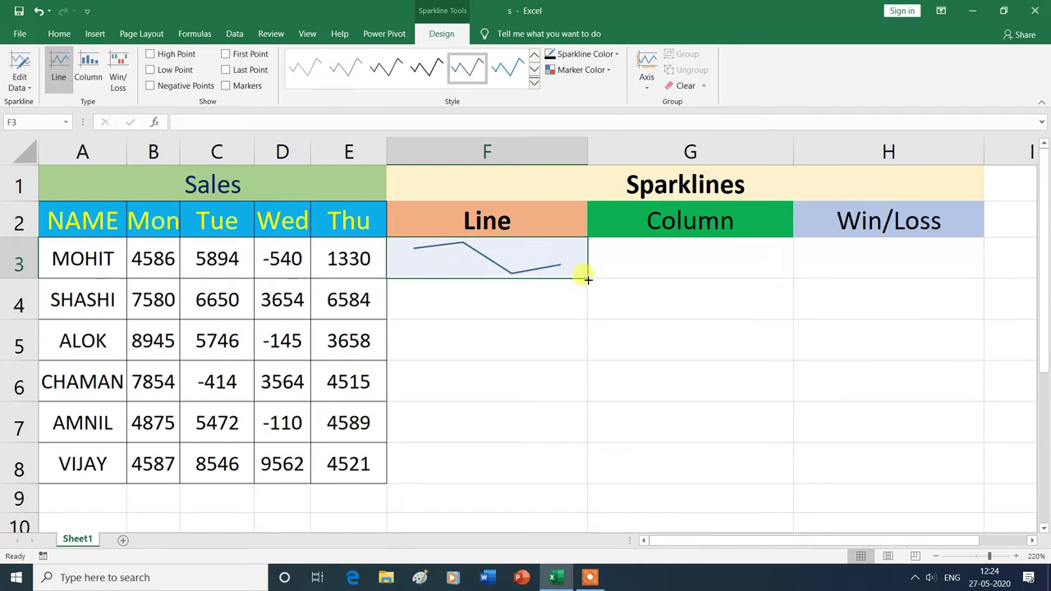
Step: Fill the F3 line sparkline down through F8 for all six people
{"action": "left_click_drag", "start_coordinate": [588, 279], "coordinate": [588, 427]}
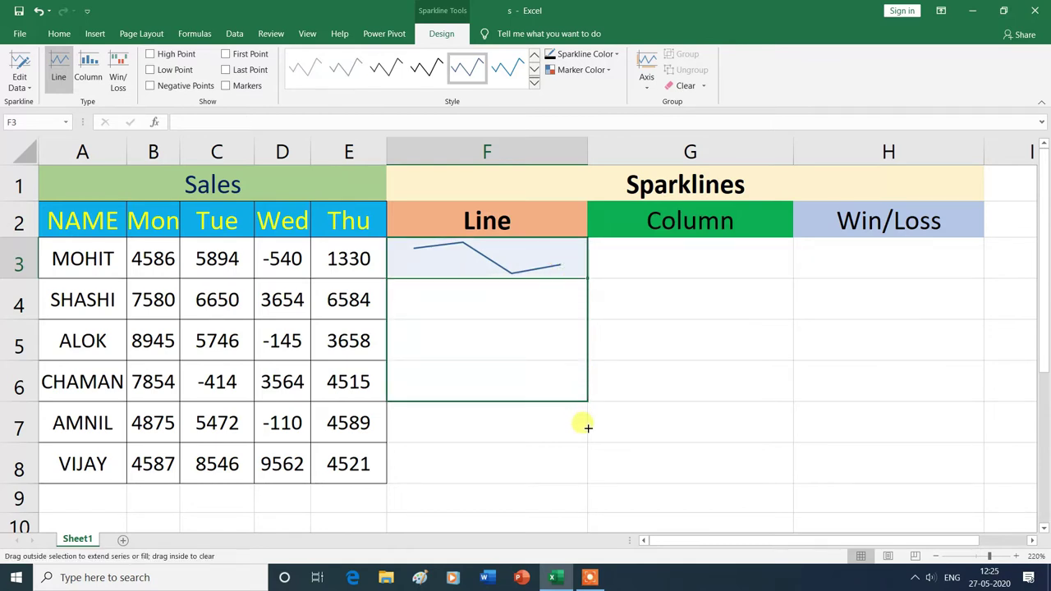
{"action": "left_click_drag", "start_coordinate": [588, 427], "coordinate": [588, 483]}
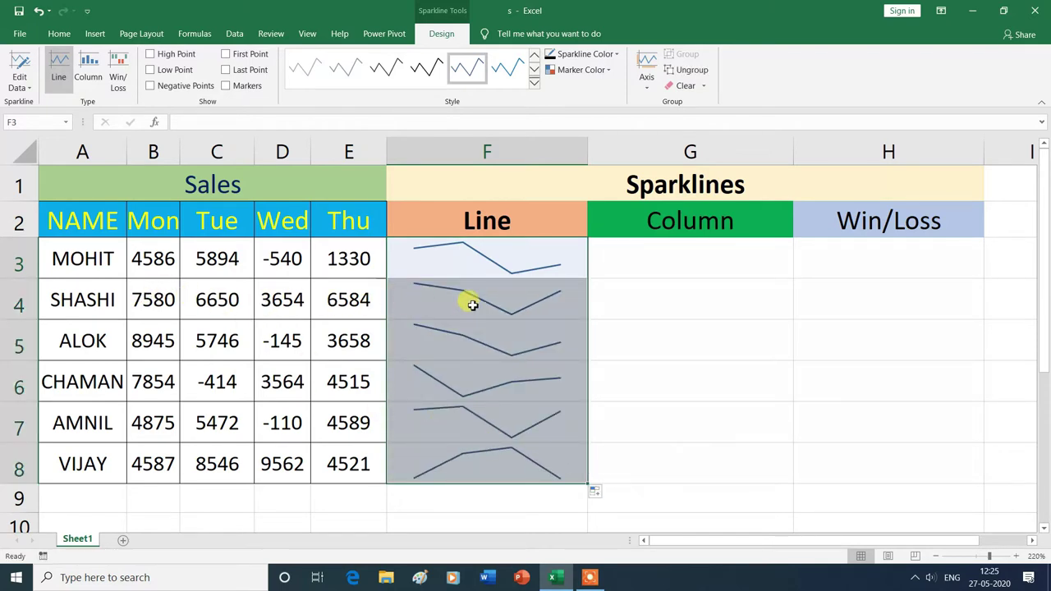
{"action": "left_click", "coordinate": [628, 337]}
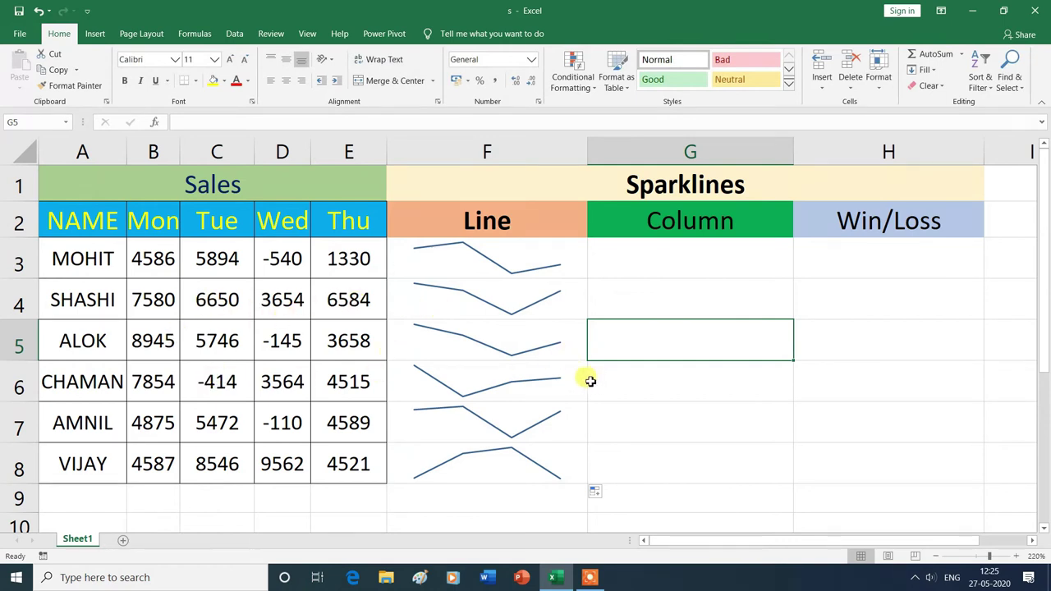
{"action": "left_click", "coordinate": [487, 261]}
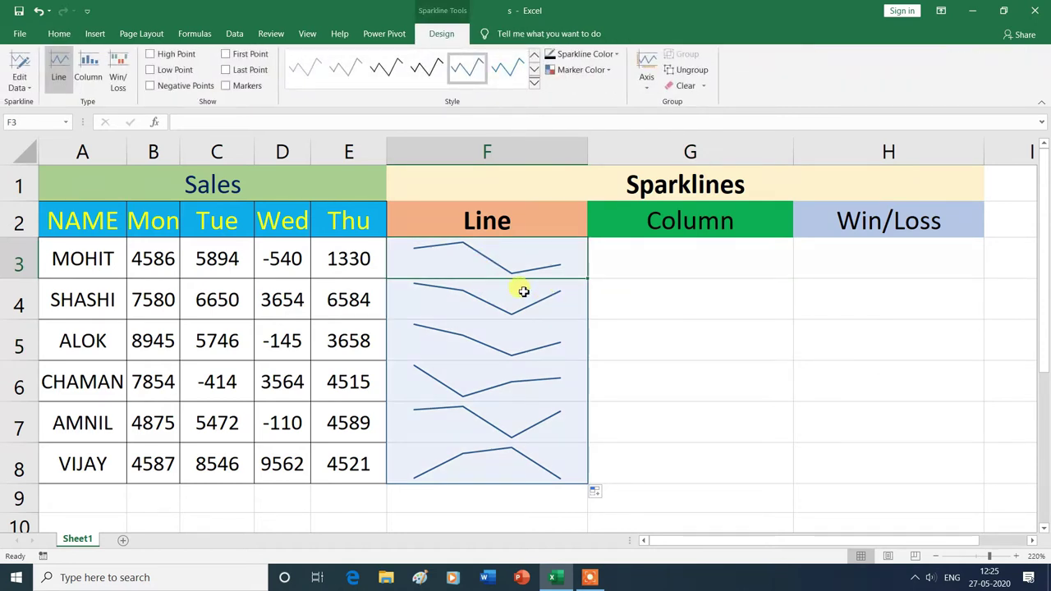
Step: Ungroup the F3:F8 line sparklines into individual sparklines
{"action": "left_click", "coordinate": [703, 376]}
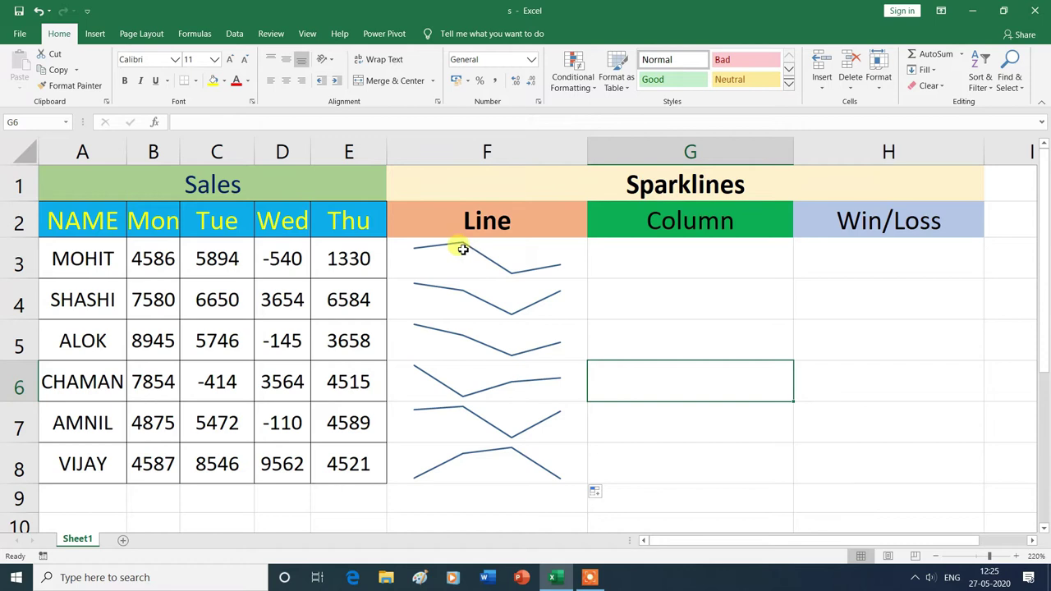
{"action": "left_click", "coordinate": [459, 252]}
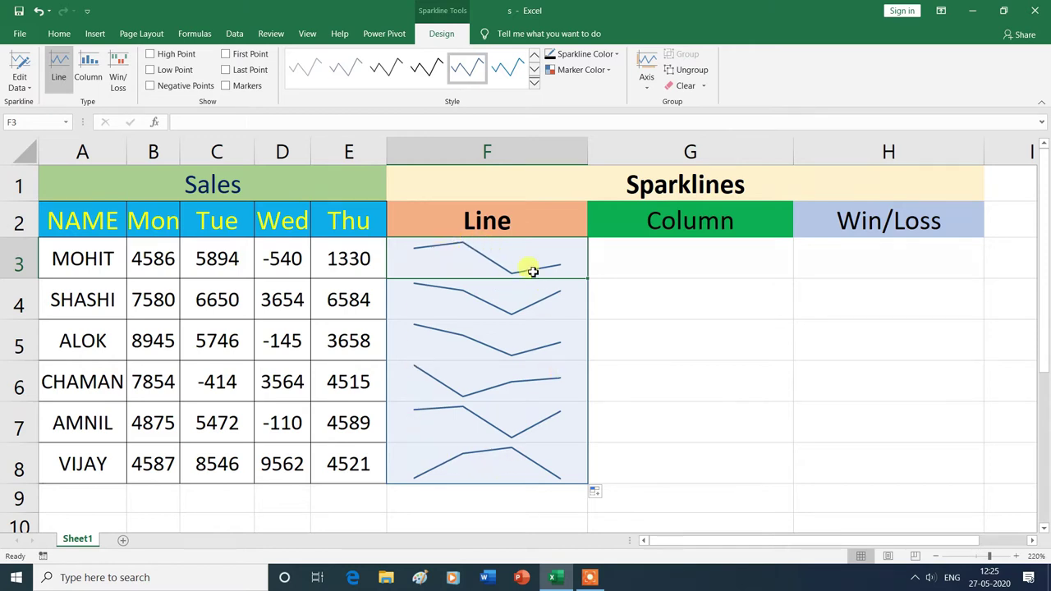
{"action": "left_click", "coordinate": [692, 70]}
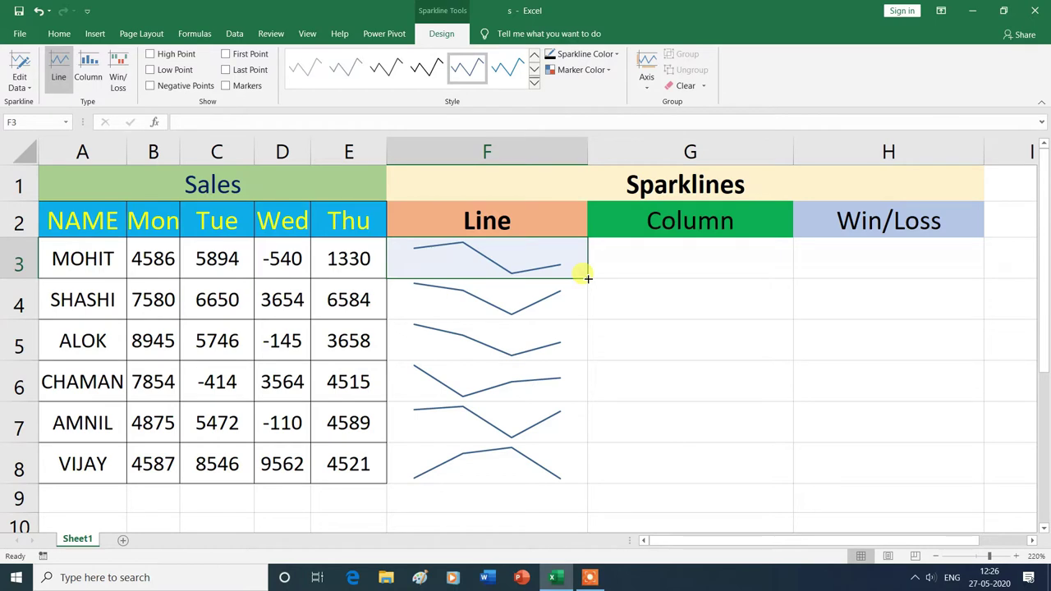
Step: Refill the F3 line sparkline down to F8 and reselect the column F sparklines
{"action": "left_click_drag", "start_coordinate": [588, 279], "coordinate": [590, 472]}
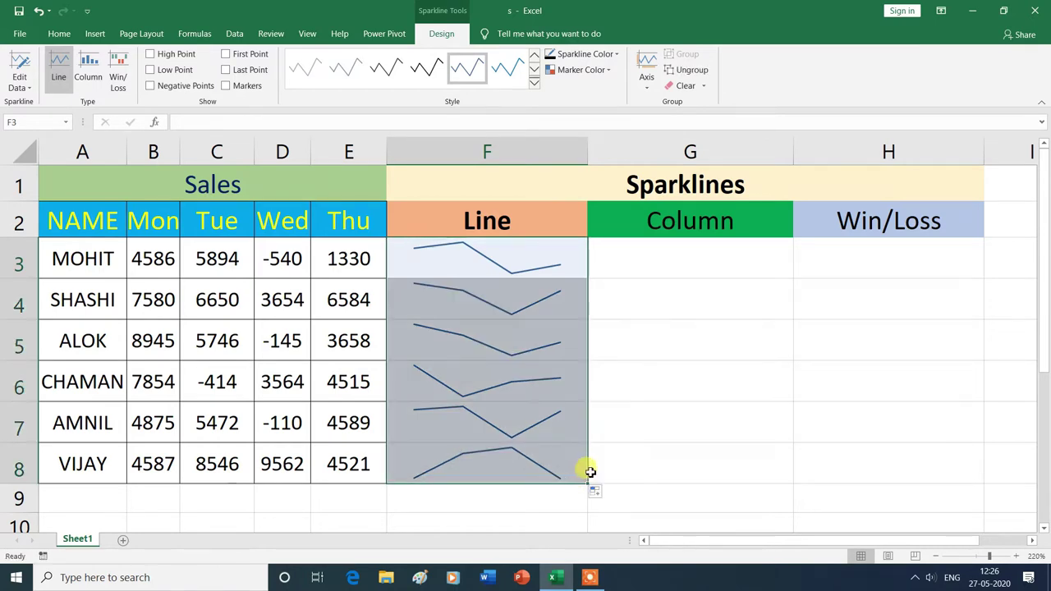
{"action": "left_click", "coordinate": [688, 382]}
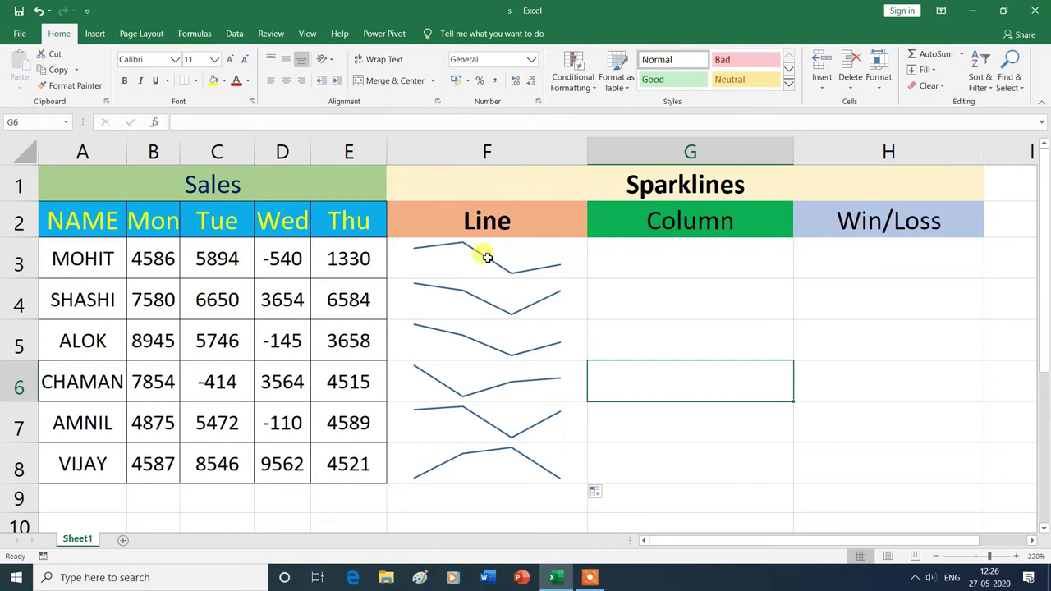
{"action": "left_click", "coordinate": [487, 258]}
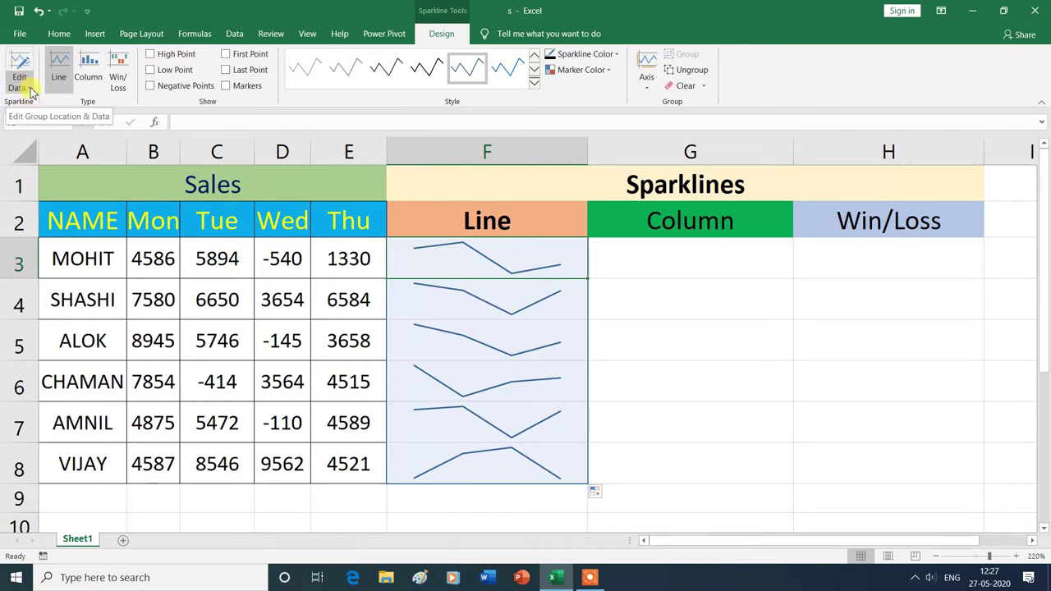
Step: Edit the sparkline group to data range B3:E6 and location $F$3:$F$6
{"action": "left_click", "coordinate": [31, 92]}
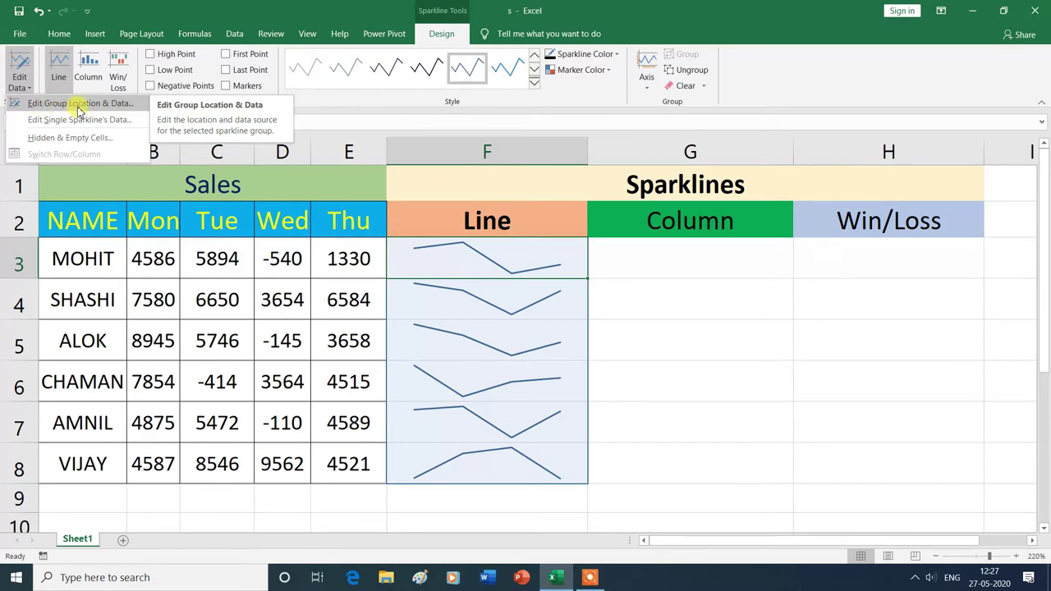
{"action": "left_click", "coordinate": [120, 105]}
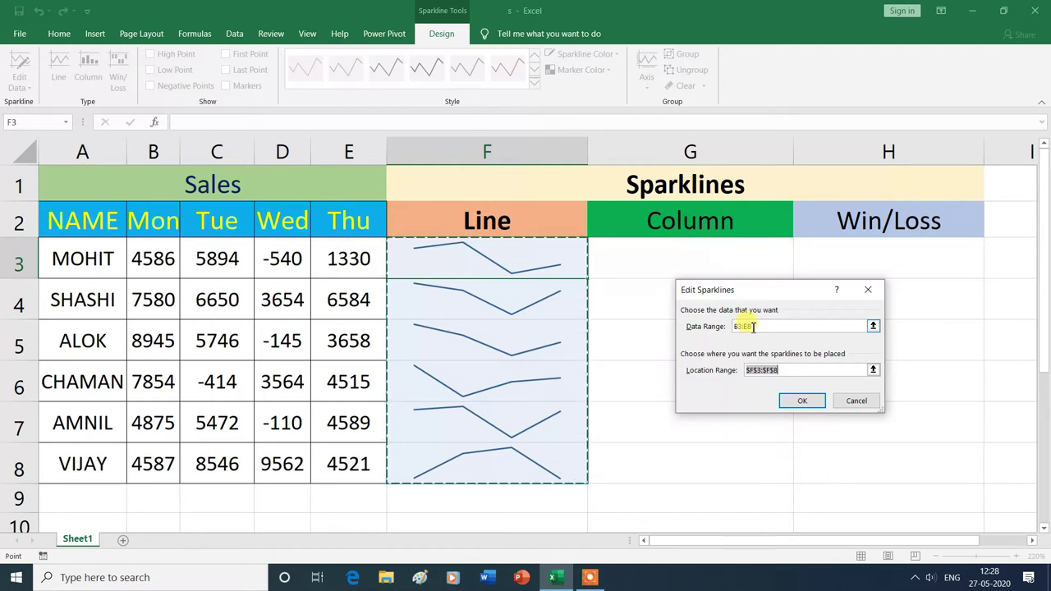
{"action": "left_click", "coordinate": [753, 327]}
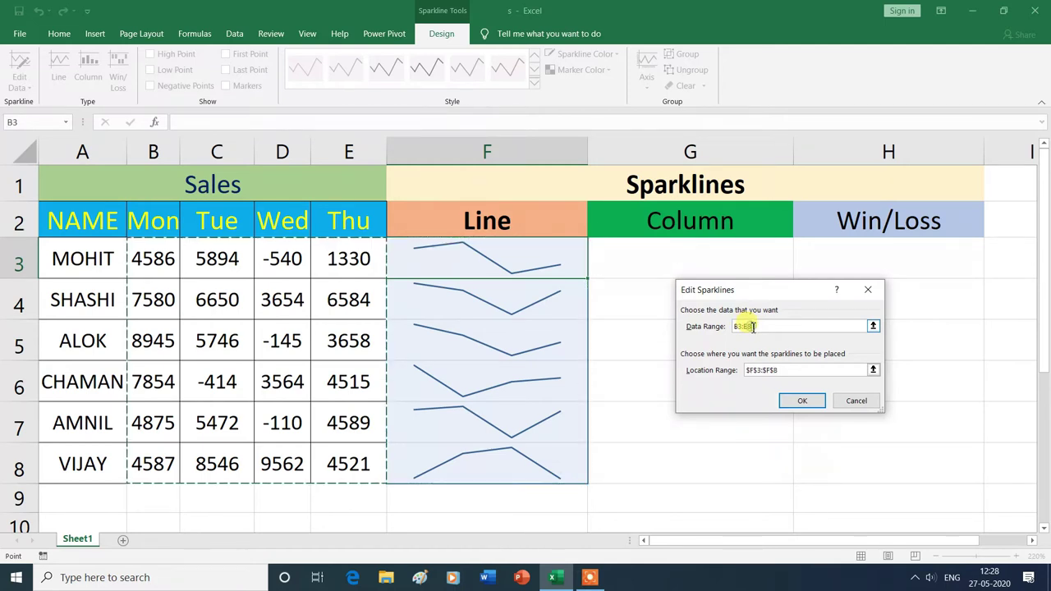
{"action": "left_click", "coordinate": [753, 327]}
{"action": "type", "text": "6"}
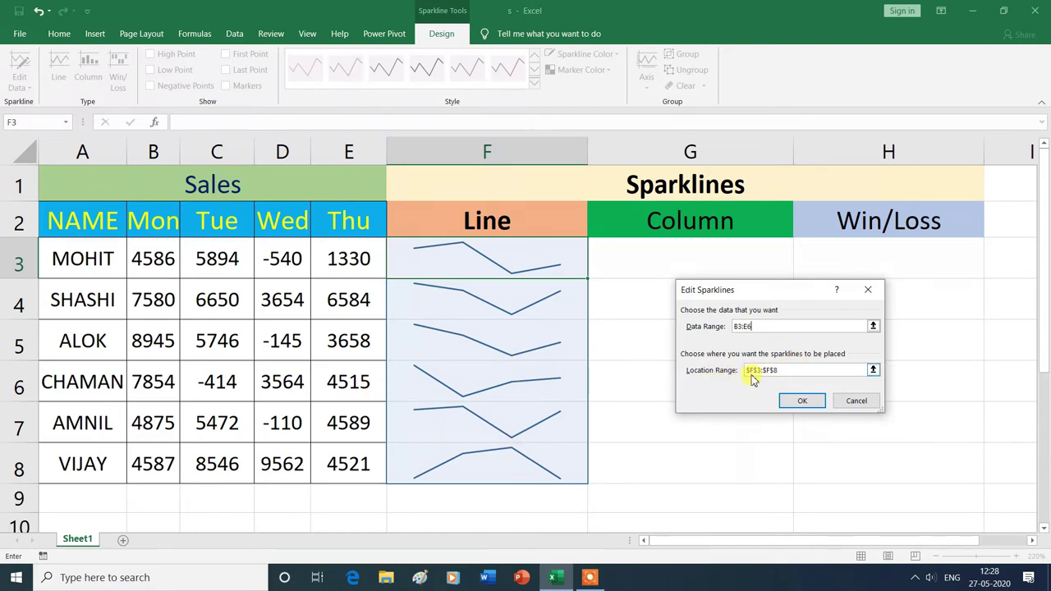
{"action": "left_click", "coordinate": [781, 369]}
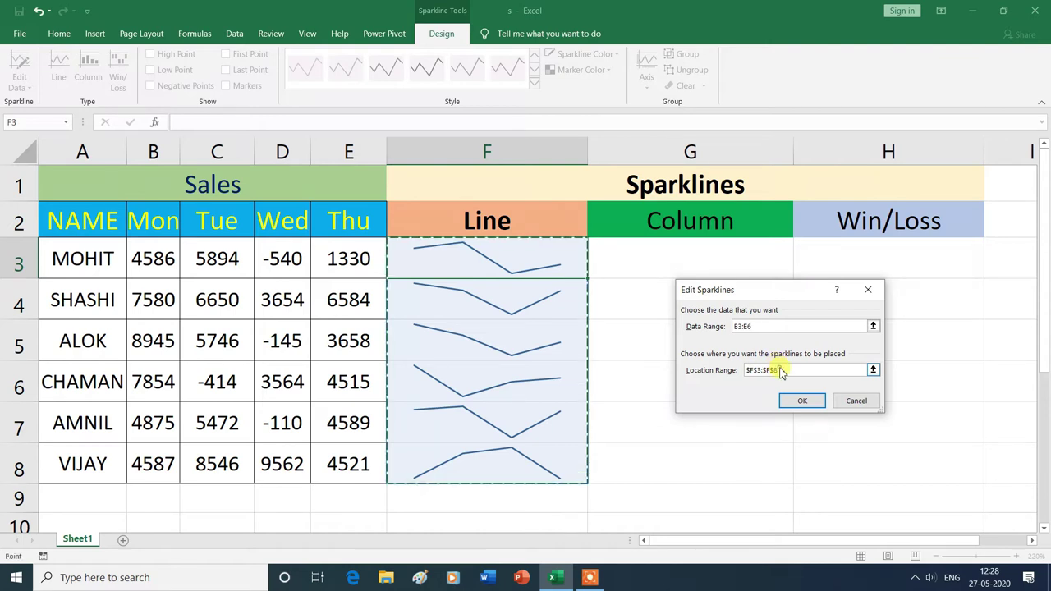
{"action": "key", "text": "BackSpace"}
{"action": "type", "text": "6"}
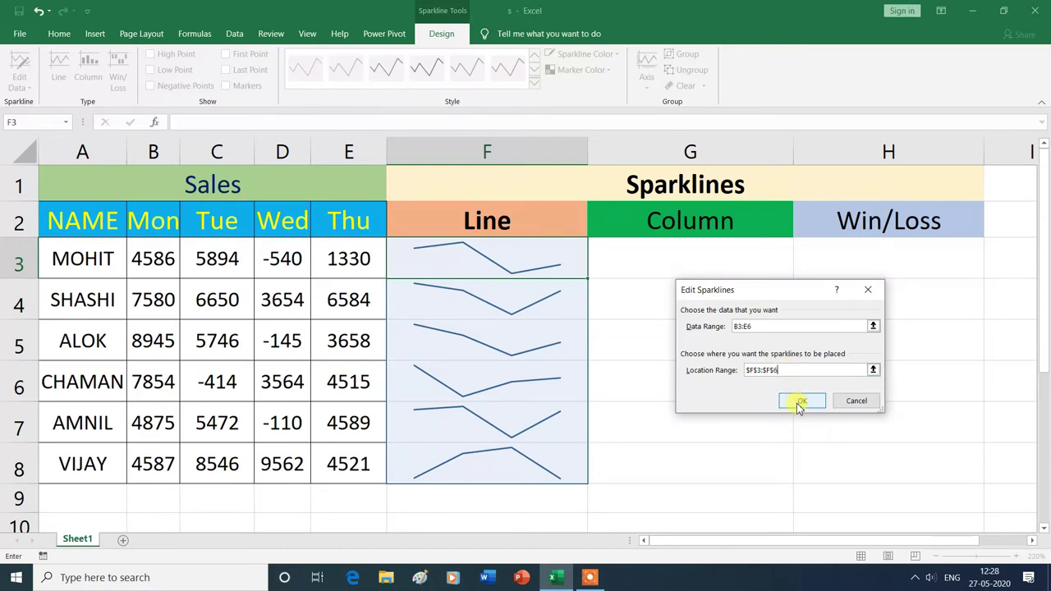
{"action": "left_click", "coordinate": [800, 403]}
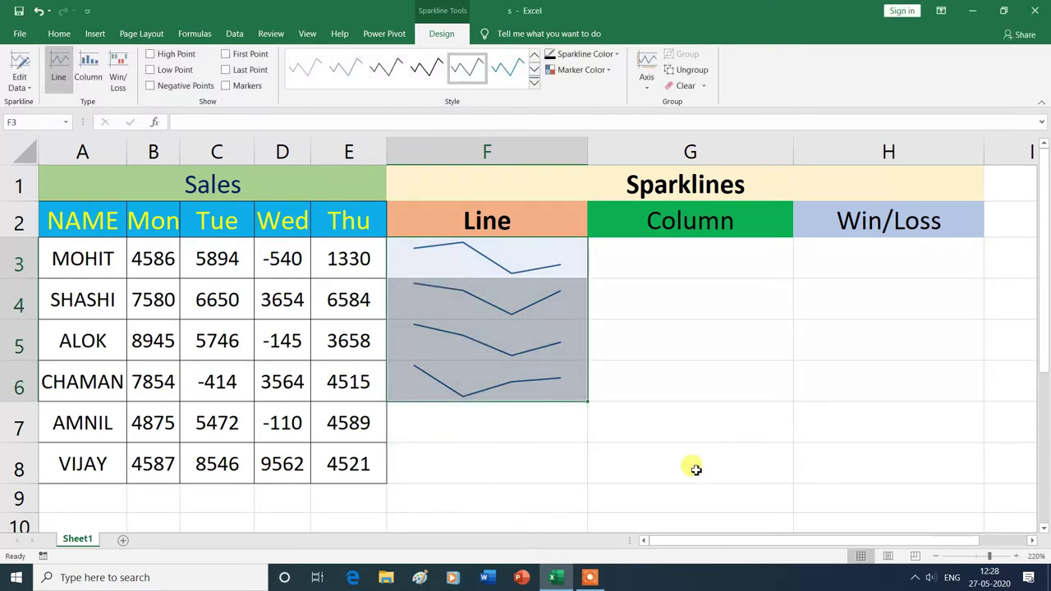
Step: Reselect the F3:F6 sparklines and ungroup them
{"action": "left_click", "coordinate": [695, 469]}
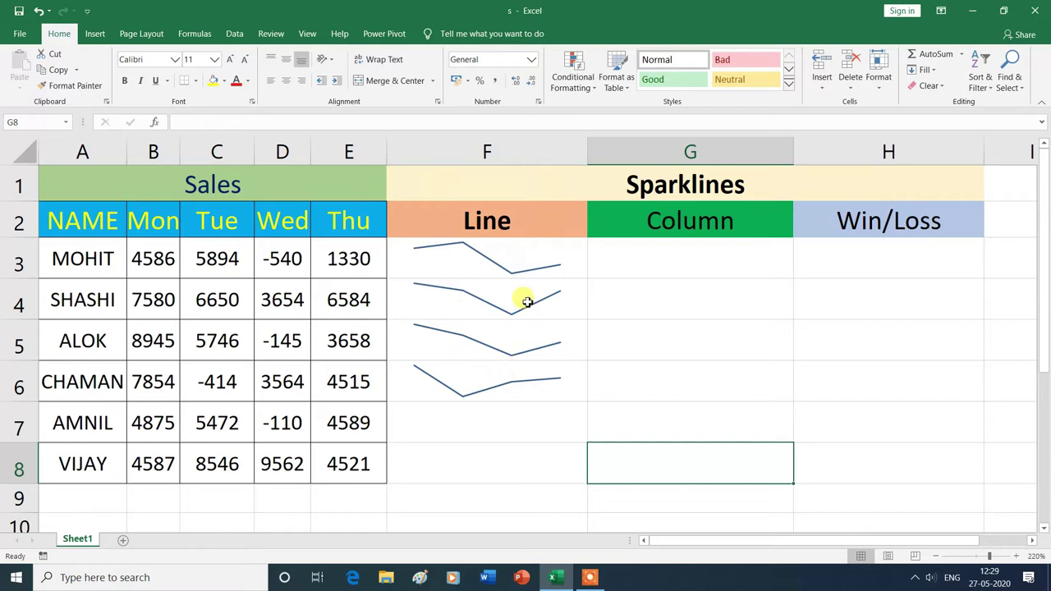
{"action": "left_click", "coordinate": [500, 260]}
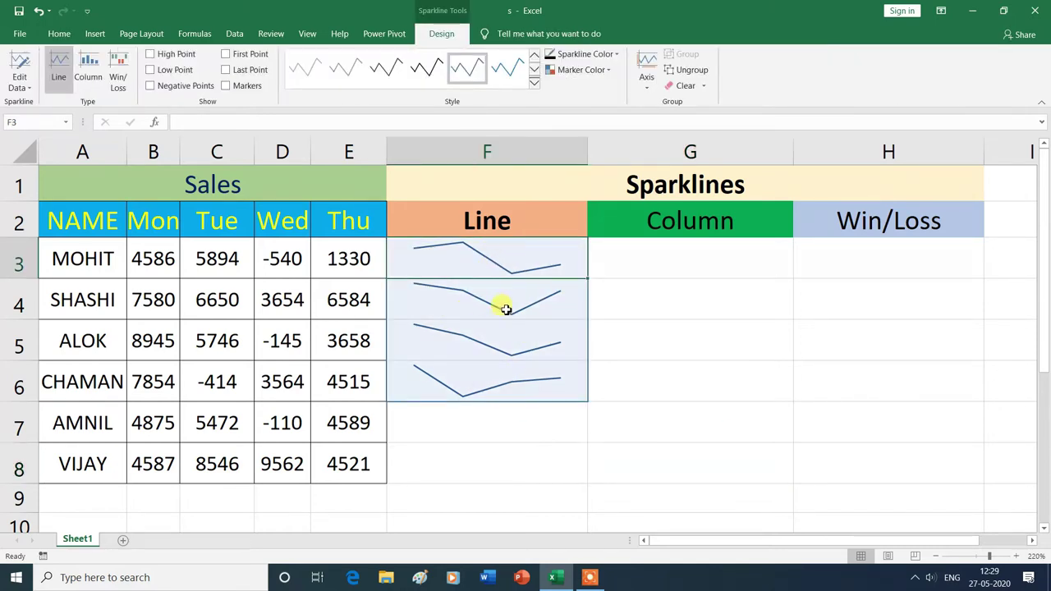
{"action": "left_click", "coordinate": [681, 70]}
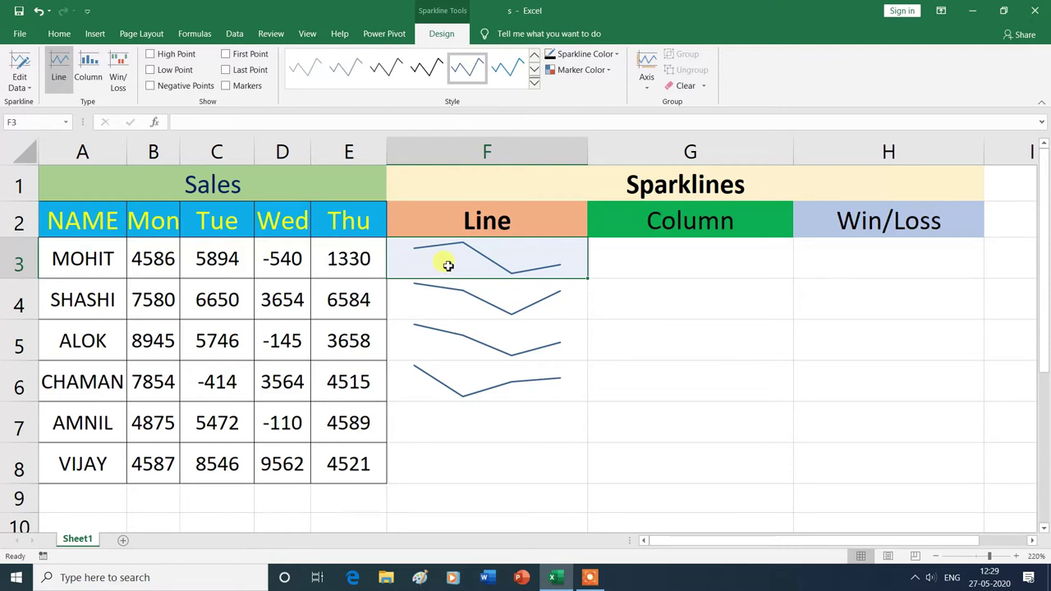
Step: Change only the F3 sparkline's data range to B3:C3, covering Mon and Tue
{"action": "left_click", "coordinate": [33, 91]}
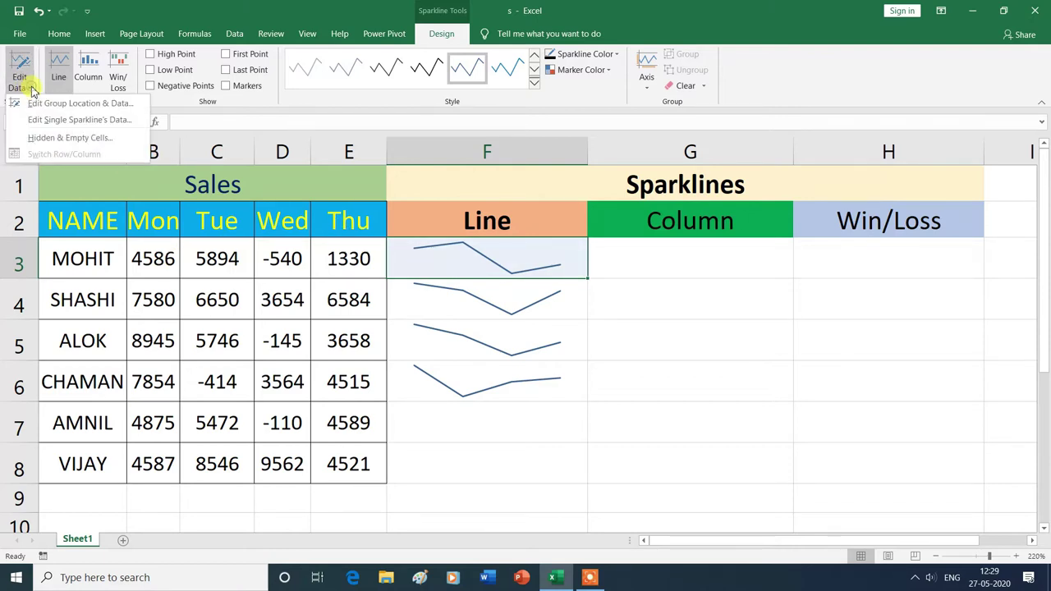
{"action": "left_click", "coordinate": [58, 120]}
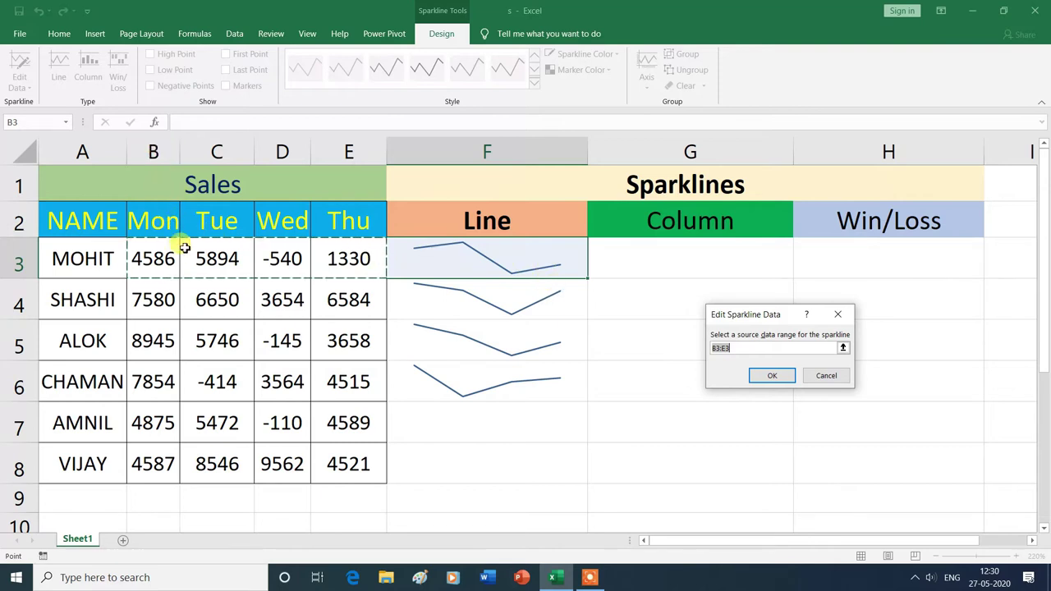
{"action": "left_click", "coordinate": [724, 348]}
{"action": "type", "text": "c"}
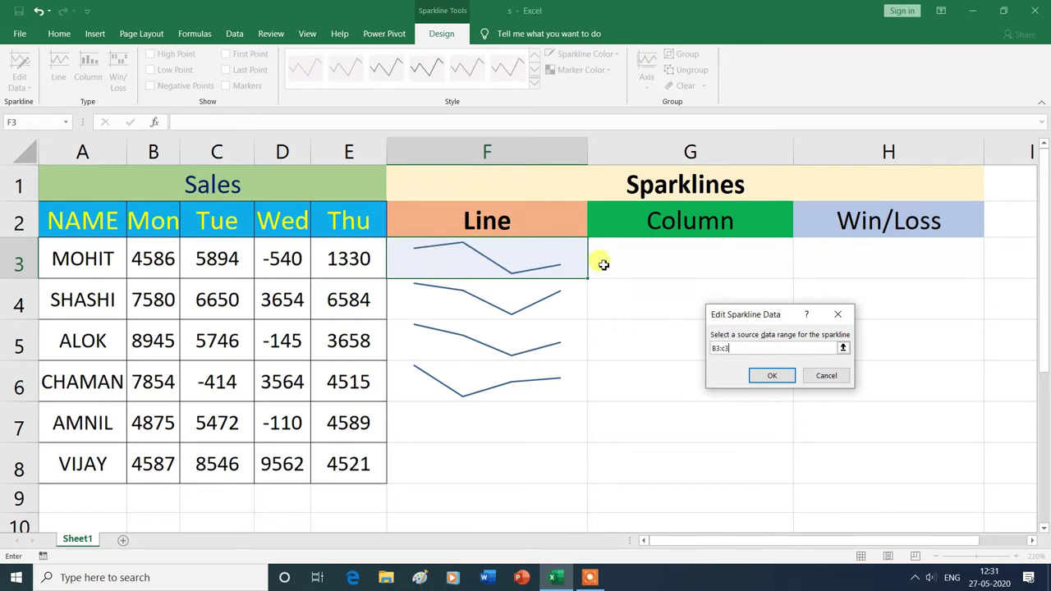
{"action": "left_click", "coordinate": [771, 376]}
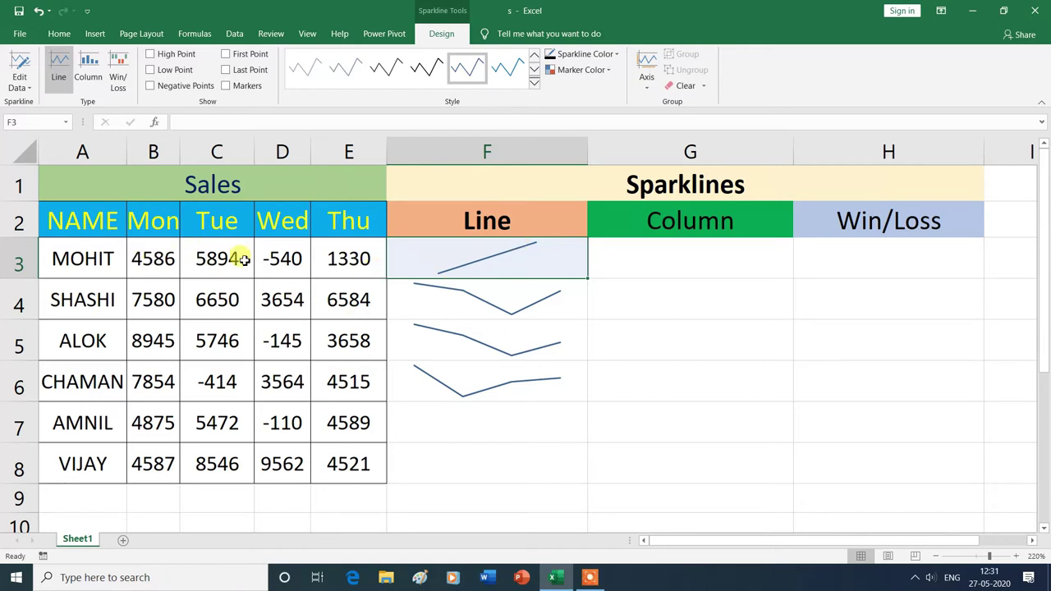
Step: Set the F3 sparkline's single data range back to B3:E3
{"action": "left_click", "coordinate": [30, 89]}
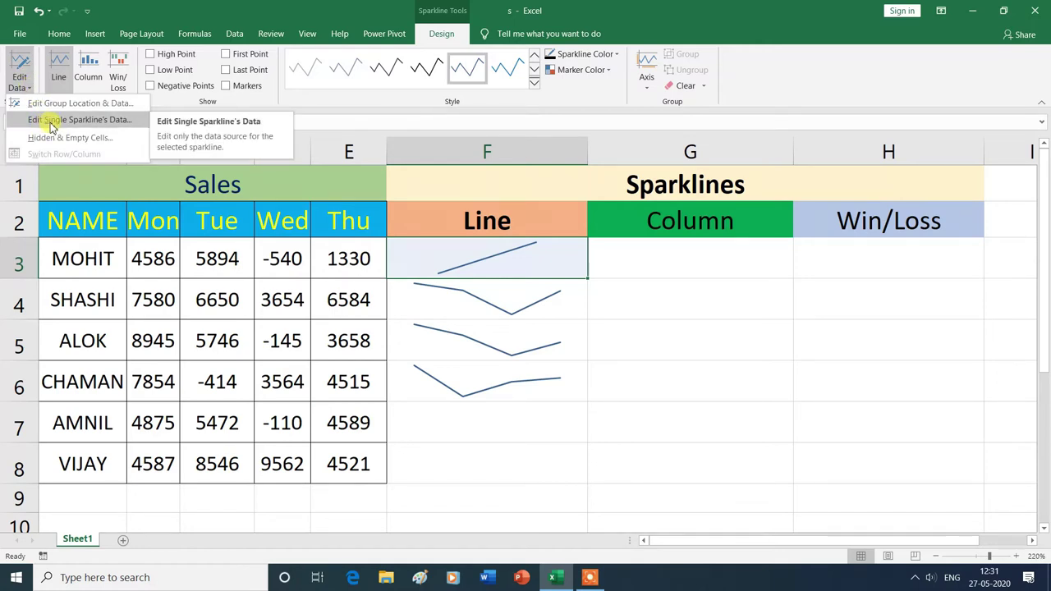
{"action": "left_click", "coordinate": [97, 125]}
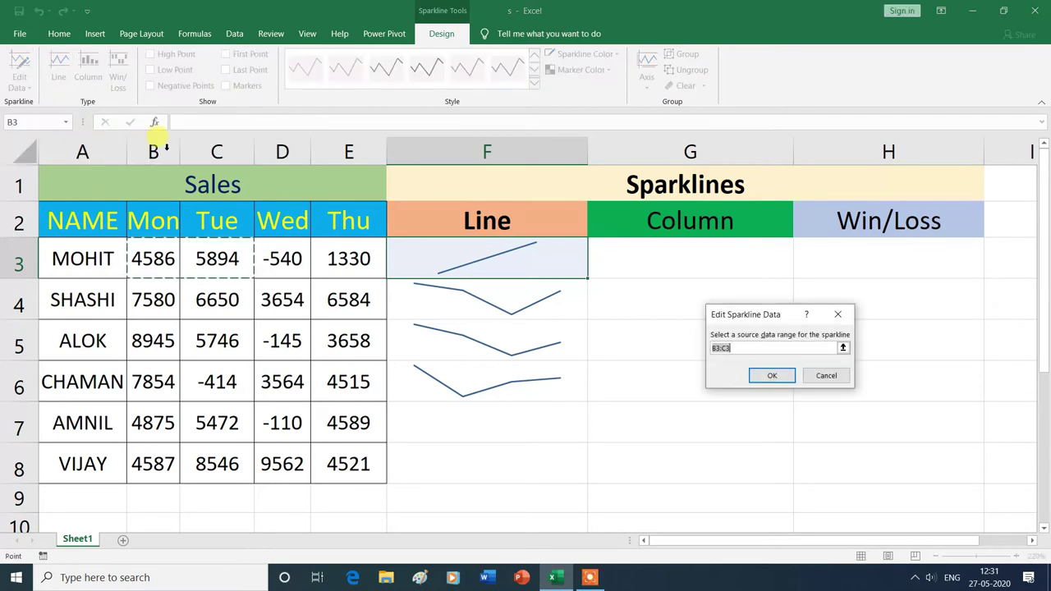
{"action": "type", "text": "B3:E3"}
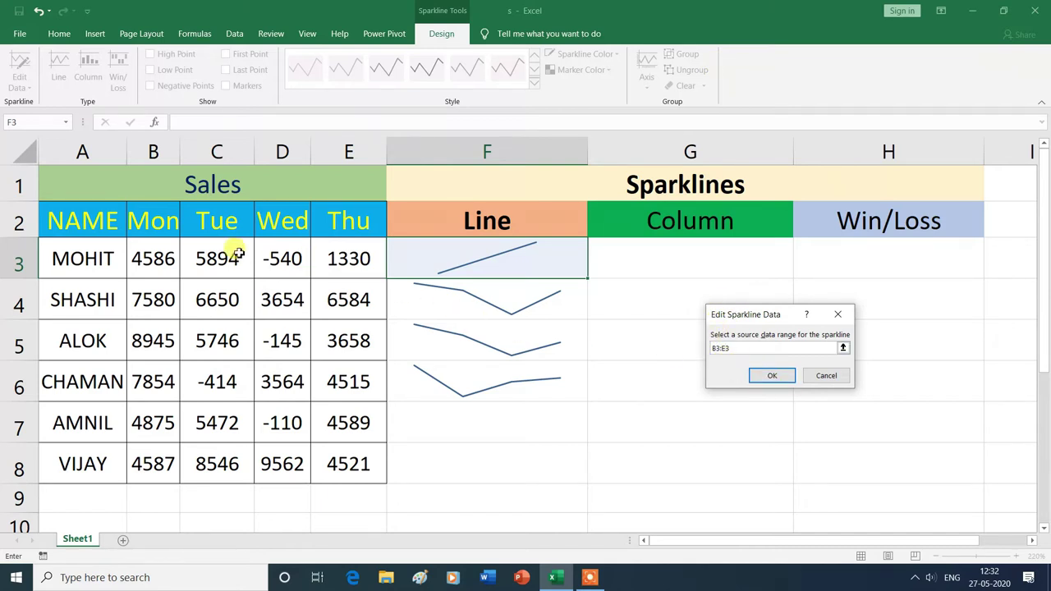
{"action": "left_click", "coordinate": [775, 374]}
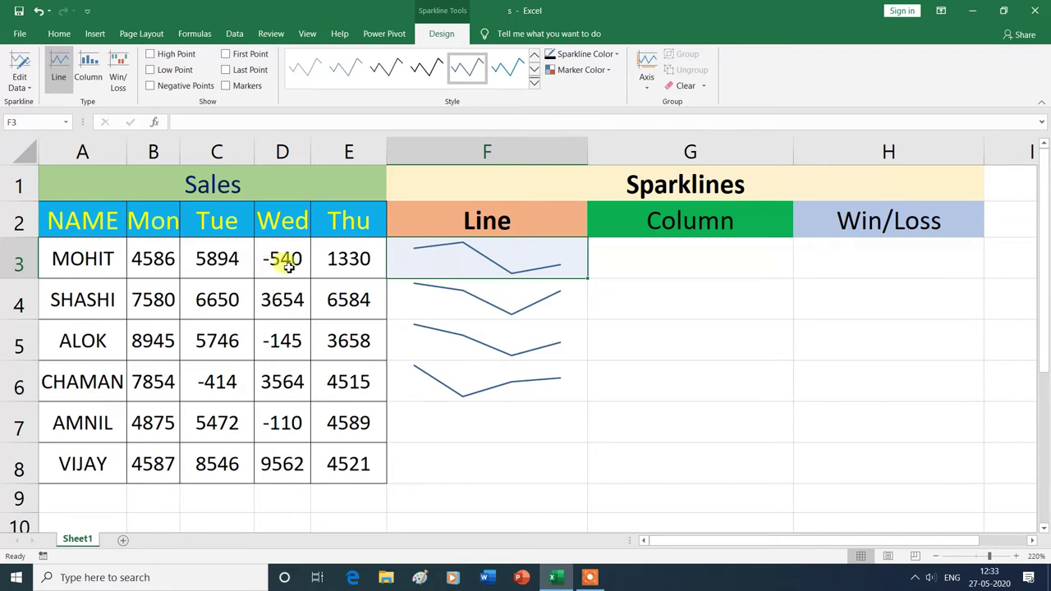
Step: Delete the -540 Wednesday value in D3, then reselect the F3 sparkline
{"action": "left_click", "coordinate": [288, 266]}
{"action": "key", "text": "Delete"}
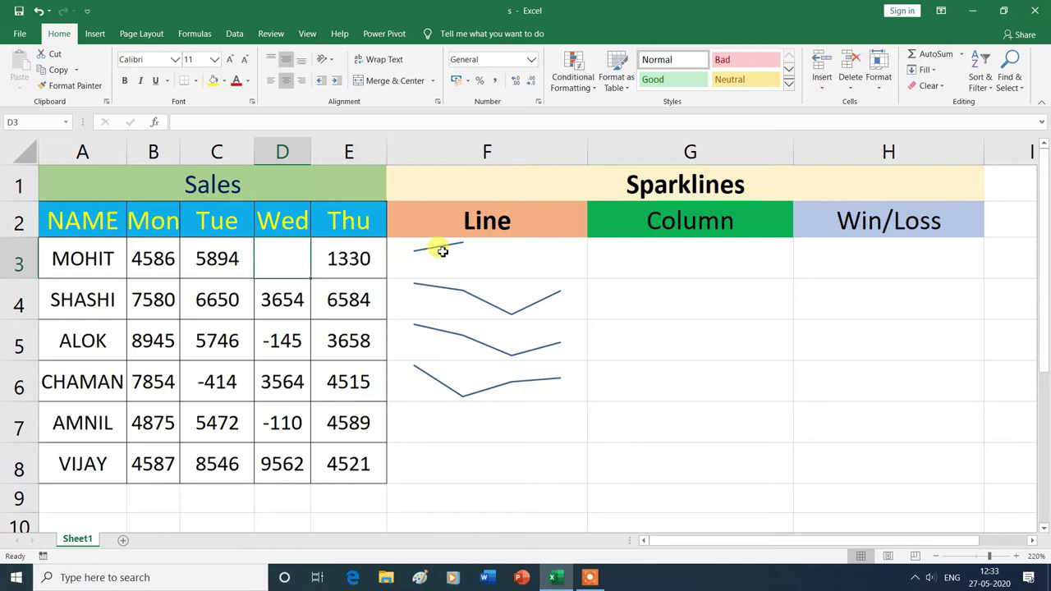
{"action": "left_click", "coordinate": [443, 252]}
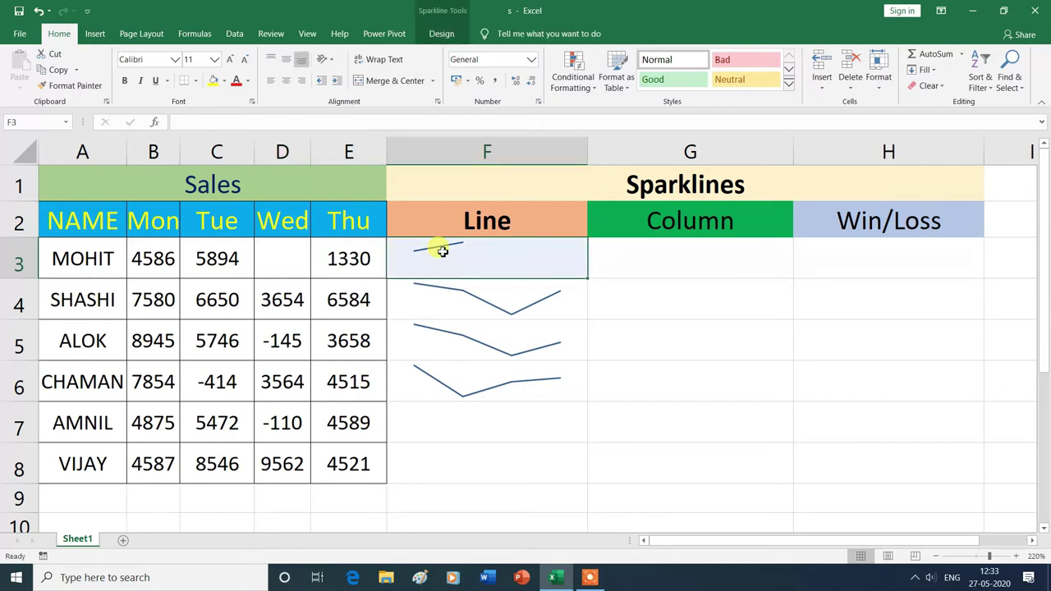
Step: Keep the Hidden & Empty Cells setting at Gaps so F3's line breaks
{"action": "left_click", "coordinate": [441, 35]}
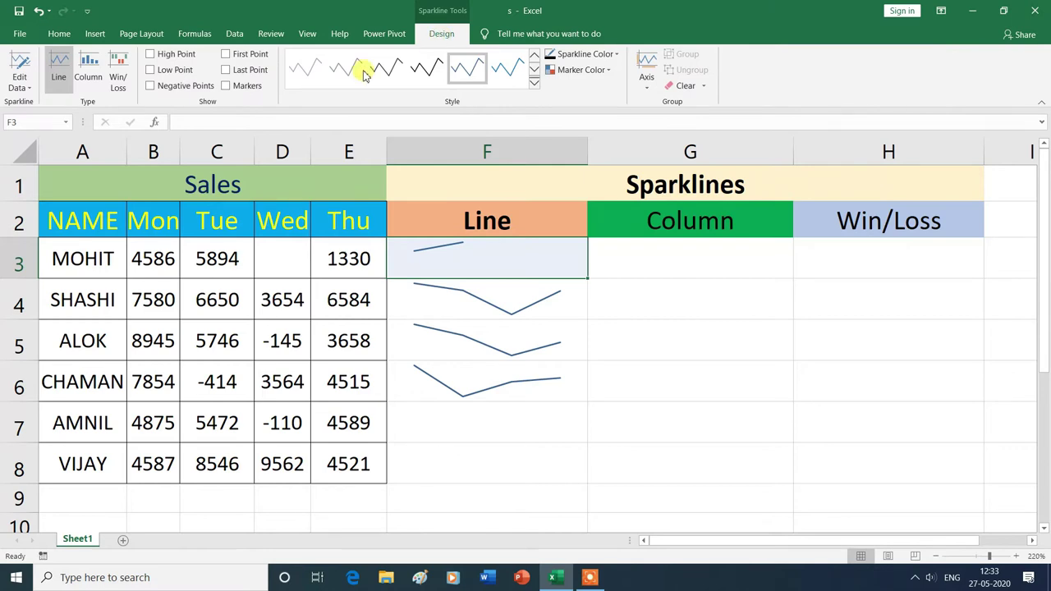
{"action": "left_click", "coordinate": [32, 91]}
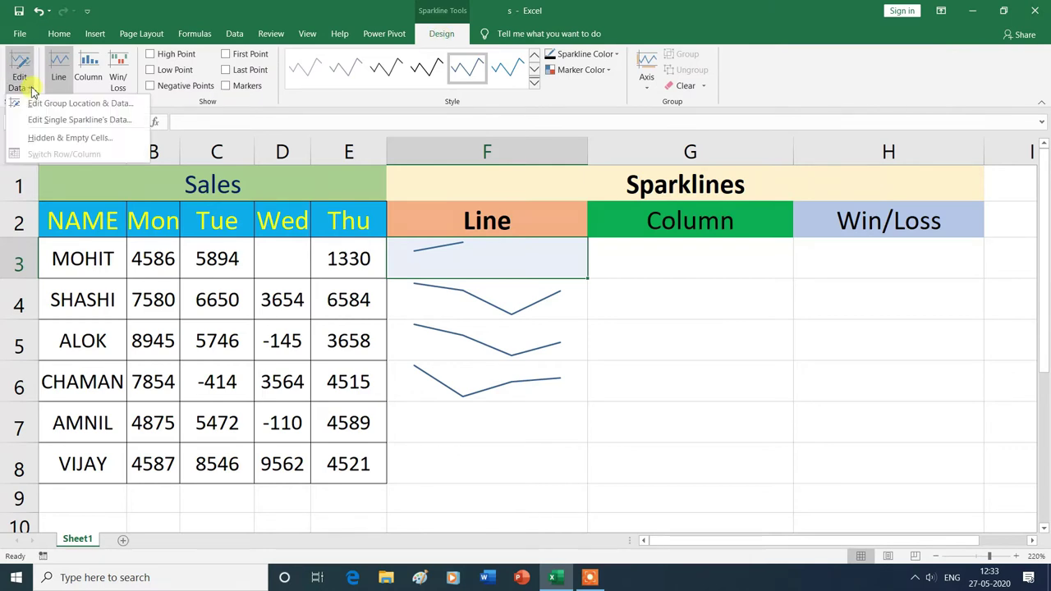
{"action": "left_click", "coordinate": [47, 140]}
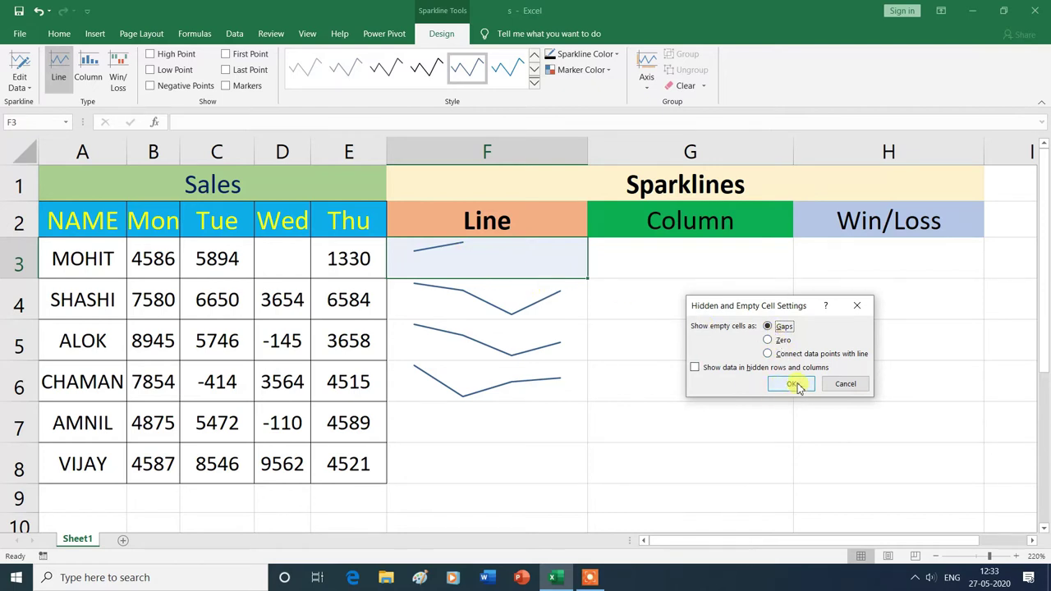
{"action": "left_click", "coordinate": [797, 384]}
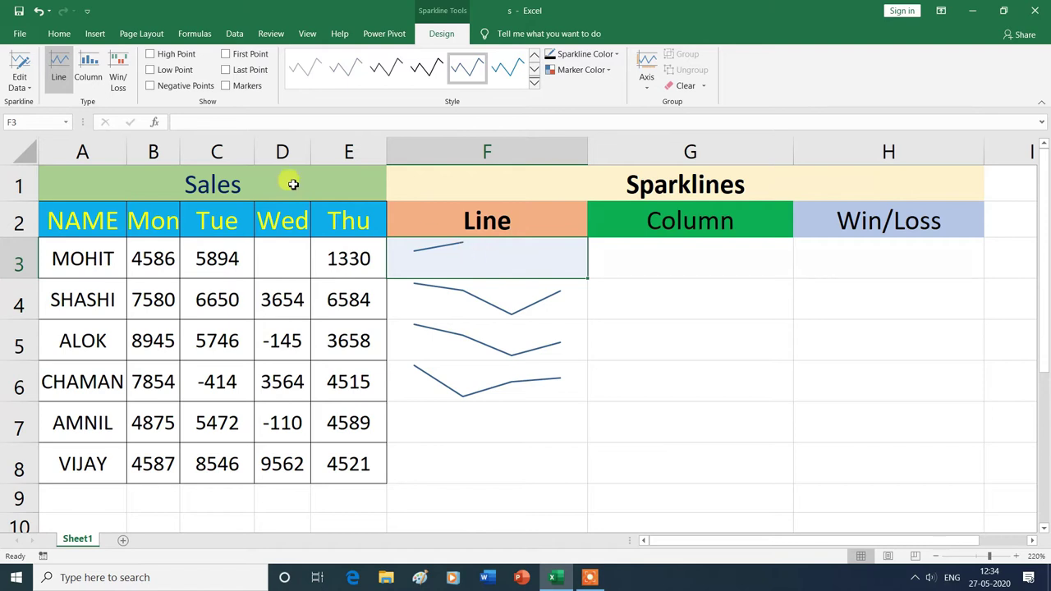
Step: Set Hidden & Empty Cells to show empty cells as Zero
{"action": "left_click", "coordinate": [30, 92]}
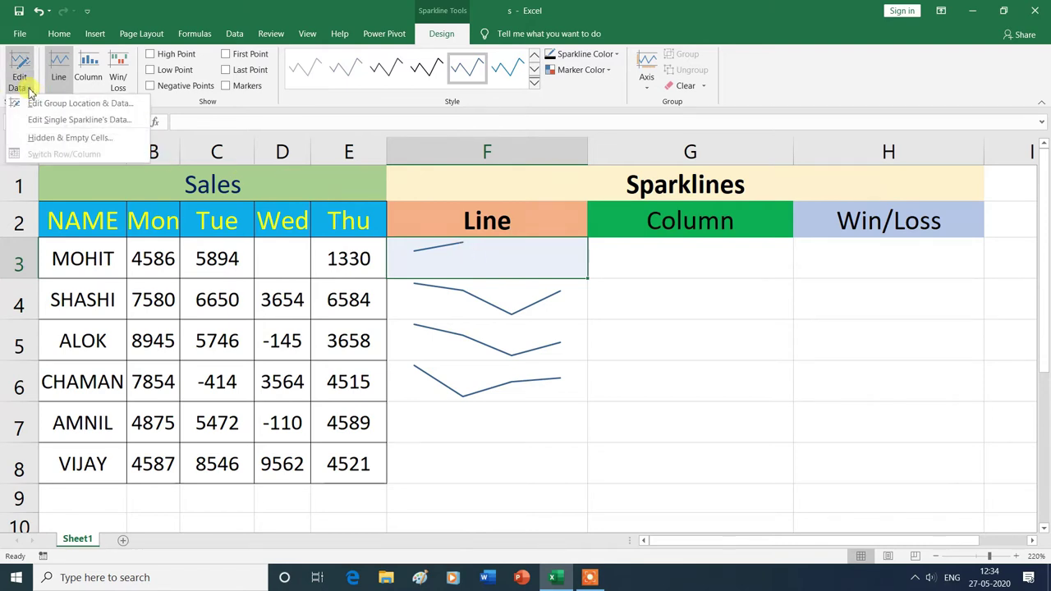
{"action": "left_click", "coordinate": [50, 139]}
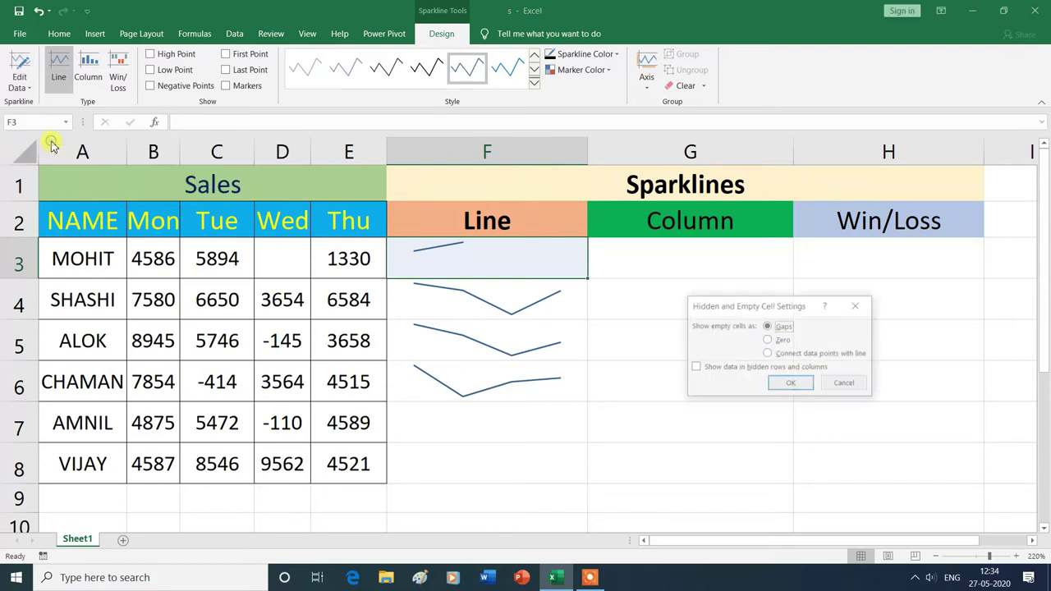
{"action": "left_click", "coordinate": [769, 341]}
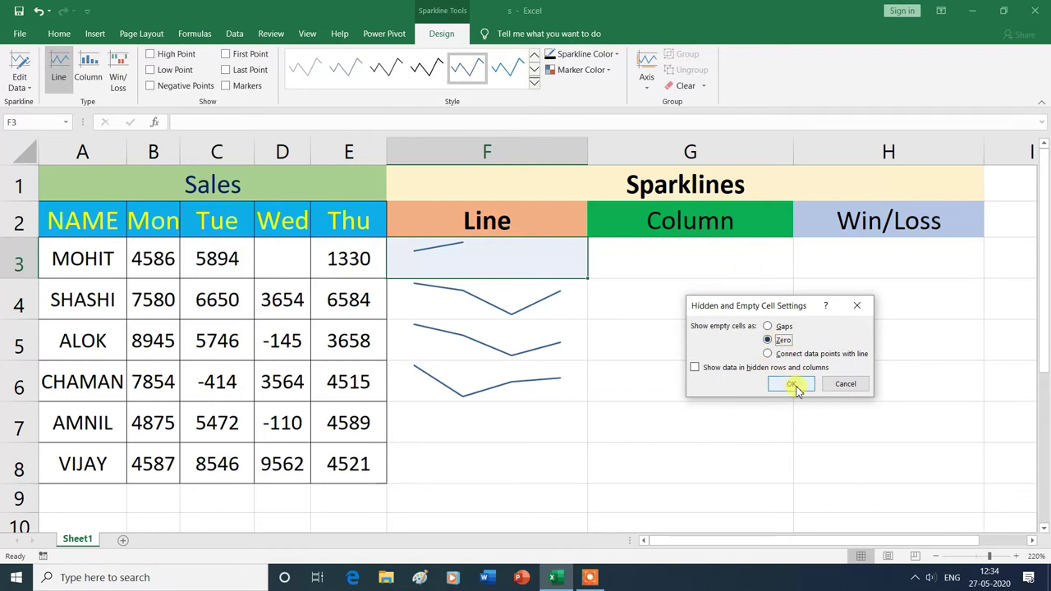
{"action": "left_click", "coordinate": [793, 386]}
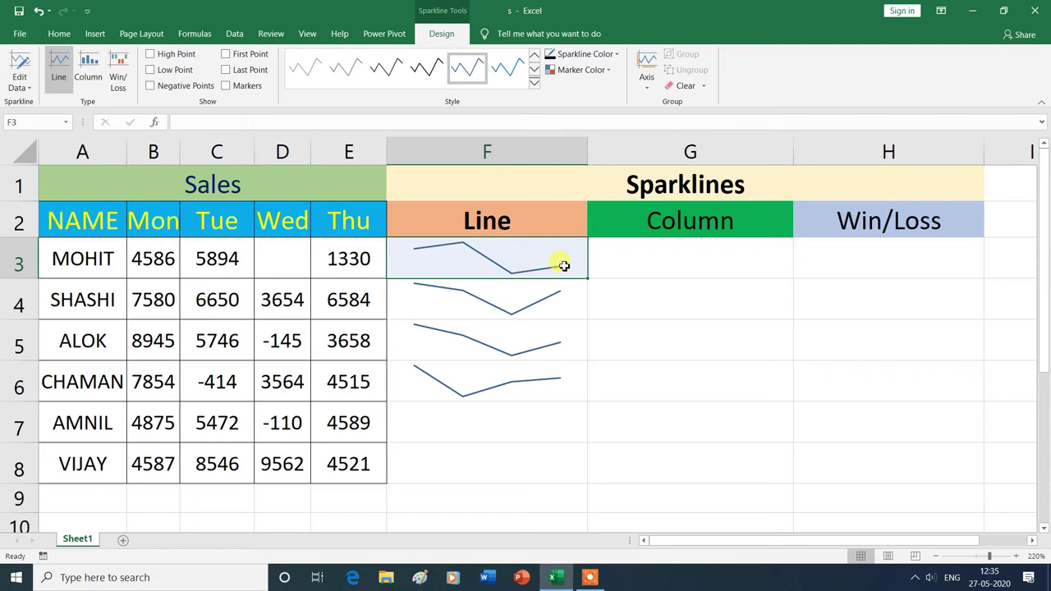
Step: Set hidden and empty cells to connect data points with a line, bridging blank Wednesday in F3
{"action": "left_click", "coordinate": [31, 93]}
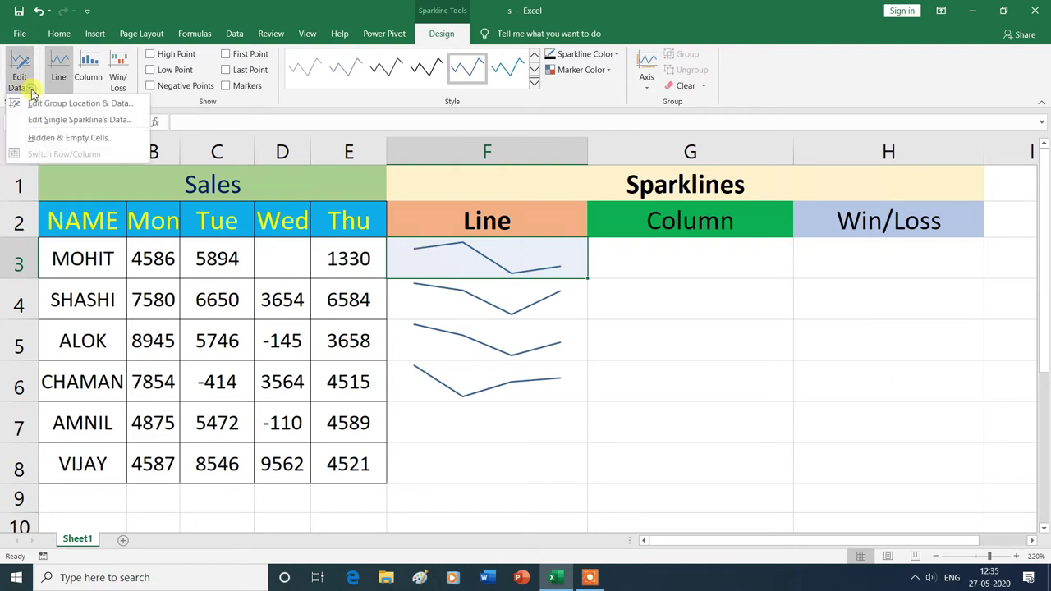
{"action": "left_click", "coordinate": [64, 140]}
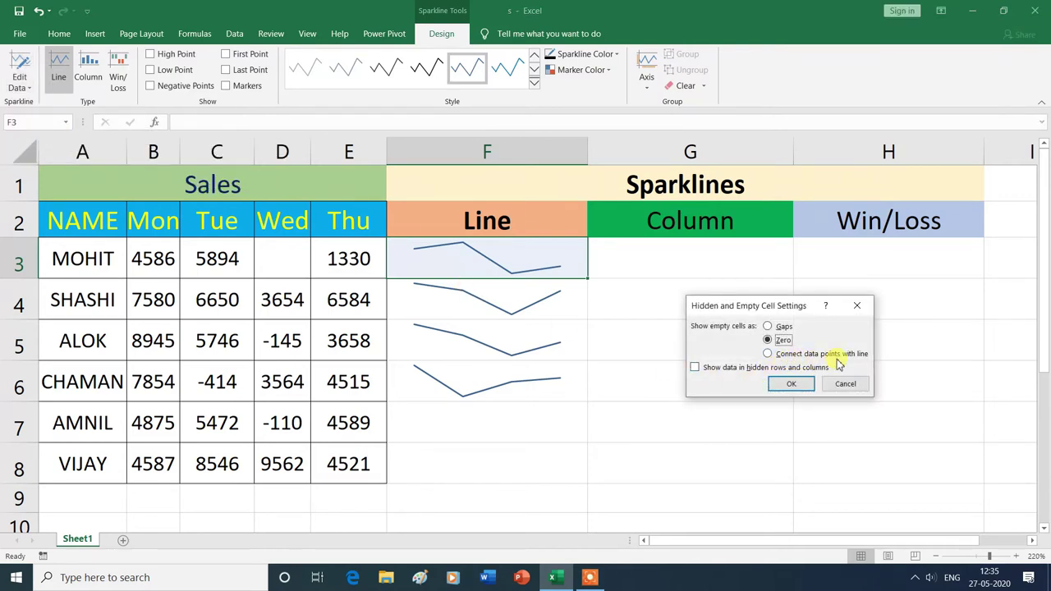
{"action": "left_click", "coordinate": [769, 355]}
{"action": "left_click", "coordinate": [791, 388]}
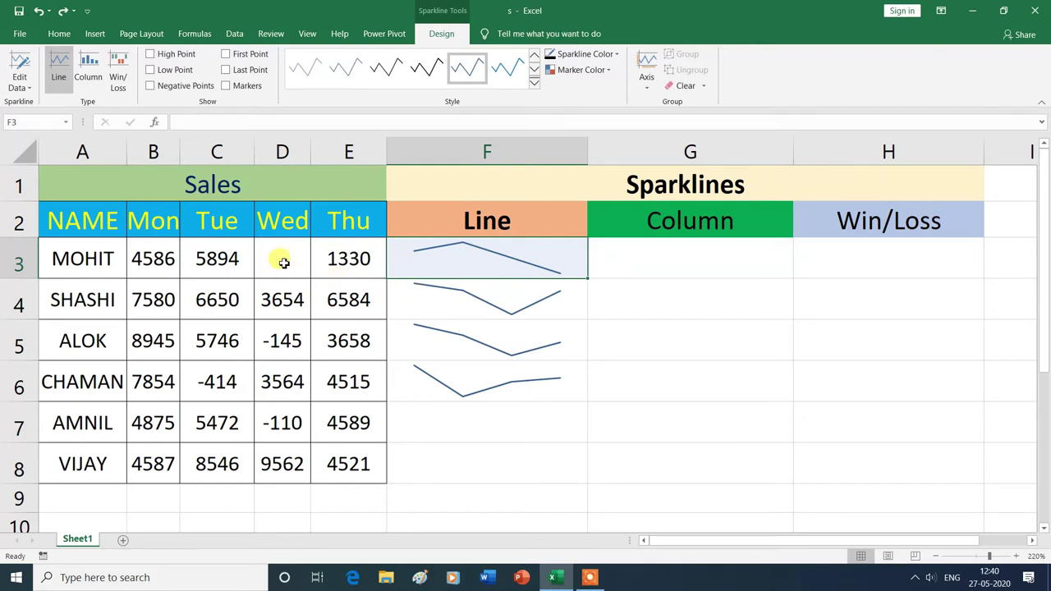
{"action": "left_click", "coordinate": [282, 265]}
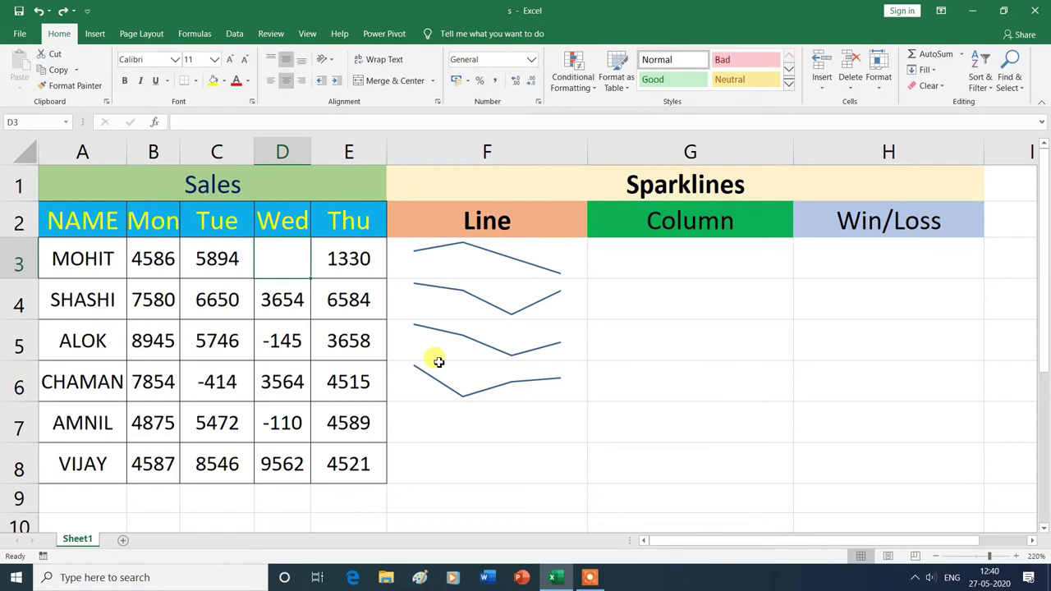
Step: Re-enter -540 in D3 and fill the F3 line sparkline down to F8
{"action": "type", "text": "-540"}
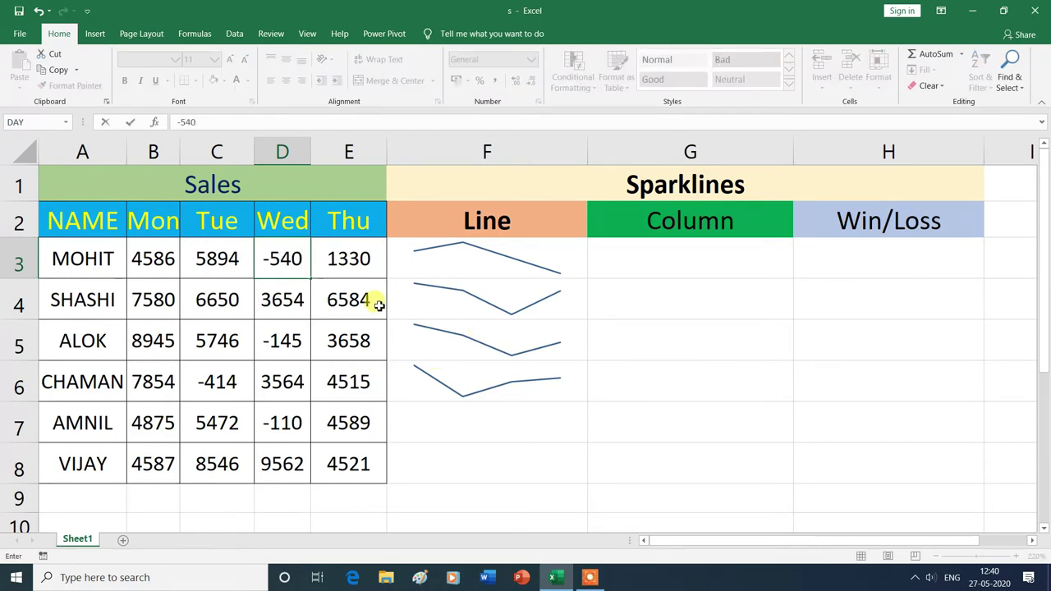
{"action": "left_click", "coordinate": [535, 282]}
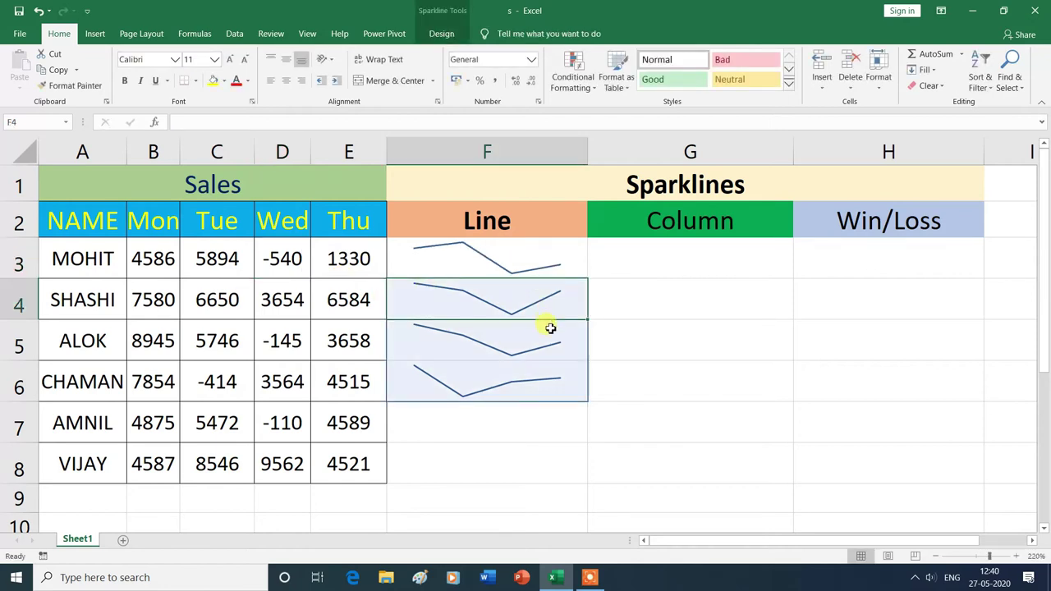
{"action": "key", "text": "Up"}
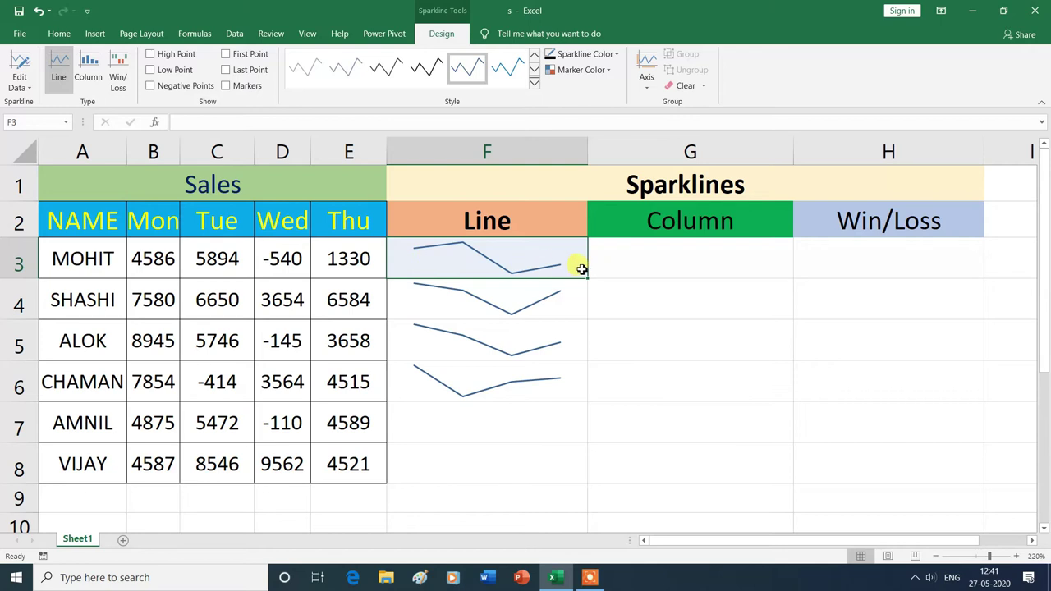
{"action": "left_click_drag", "start_coordinate": [588, 279], "coordinate": [581, 469]}
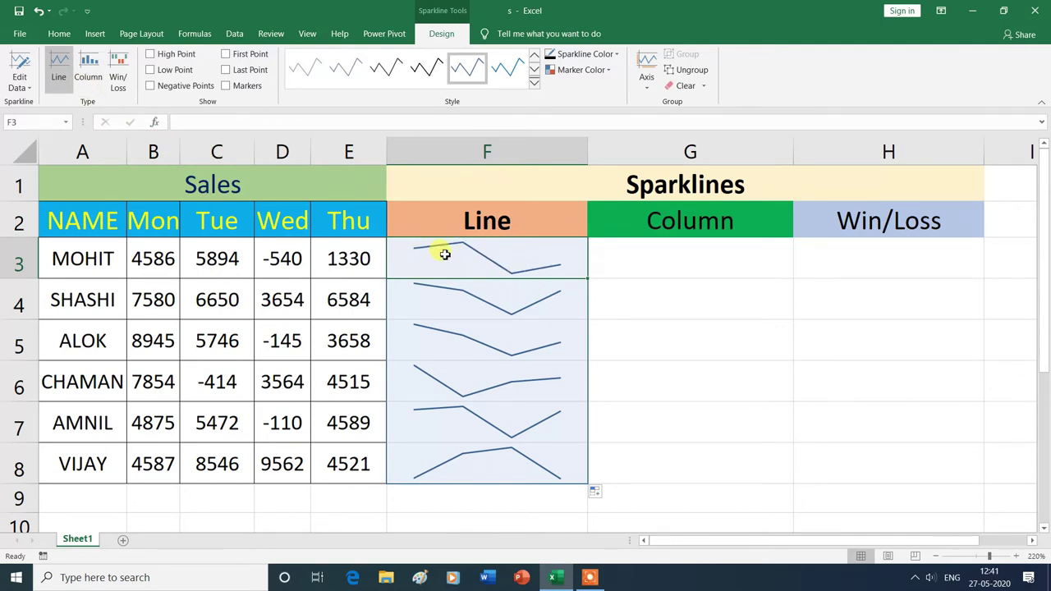
Step: Cycle the F3:F8 sparklines through Column and Win/Loss types, ending on Line
{"action": "left_click", "coordinate": [89, 72]}
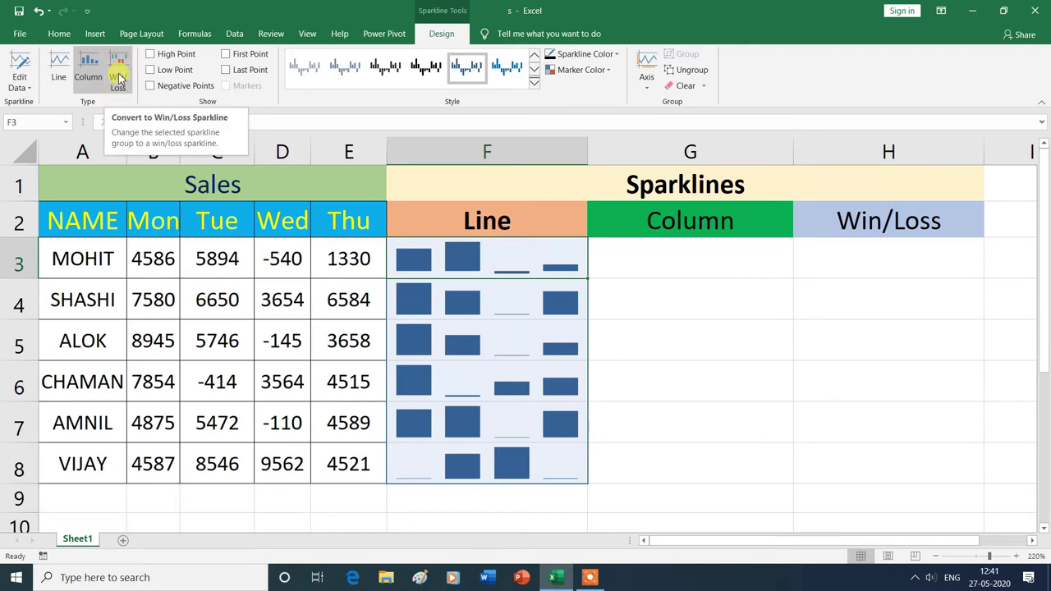
{"action": "left_click", "coordinate": [120, 77]}
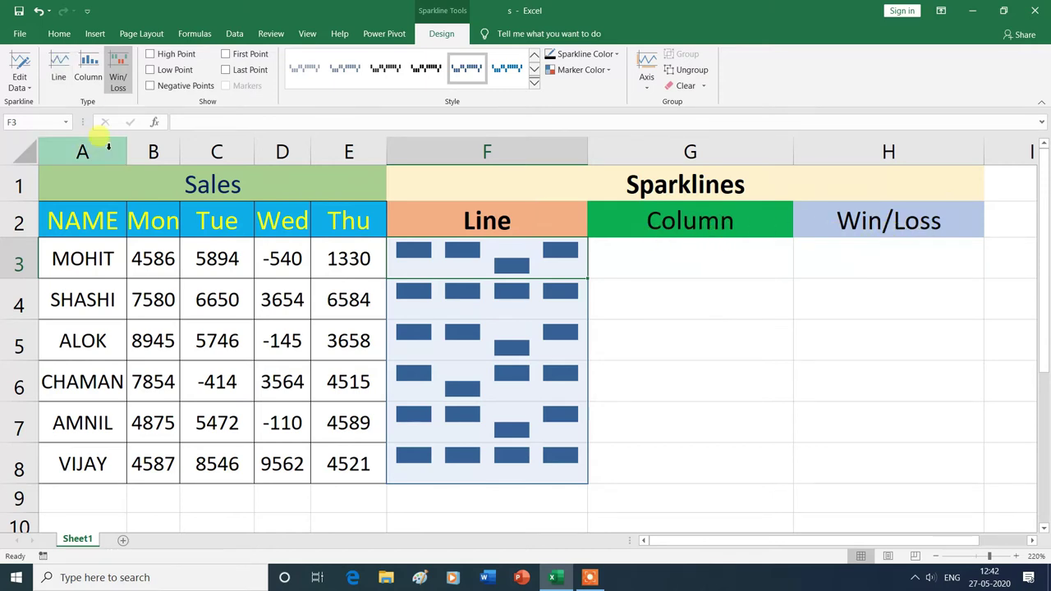
{"action": "left_click", "coordinate": [64, 73]}
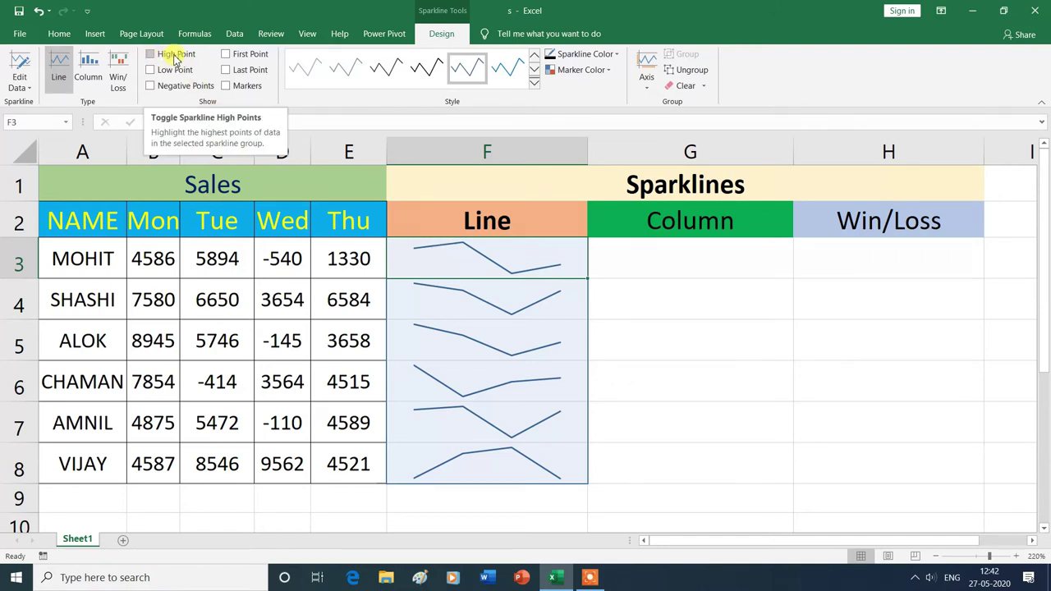
Step: Show High Point markers on the F3:F8 sparklines and colour them green
{"action": "left_click", "coordinate": [151, 54]}
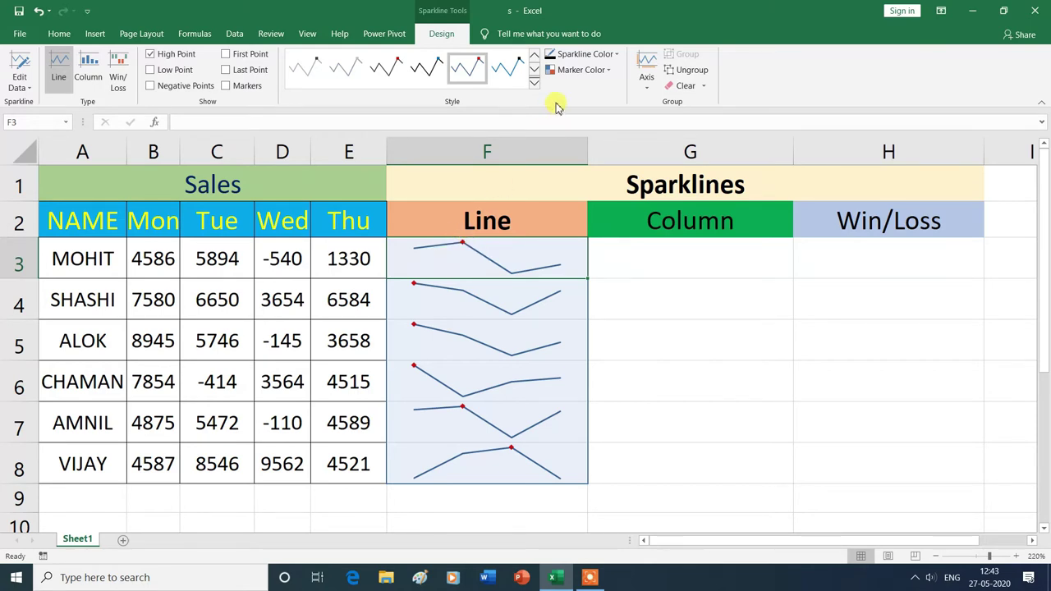
{"action": "left_click", "coordinate": [612, 72]}
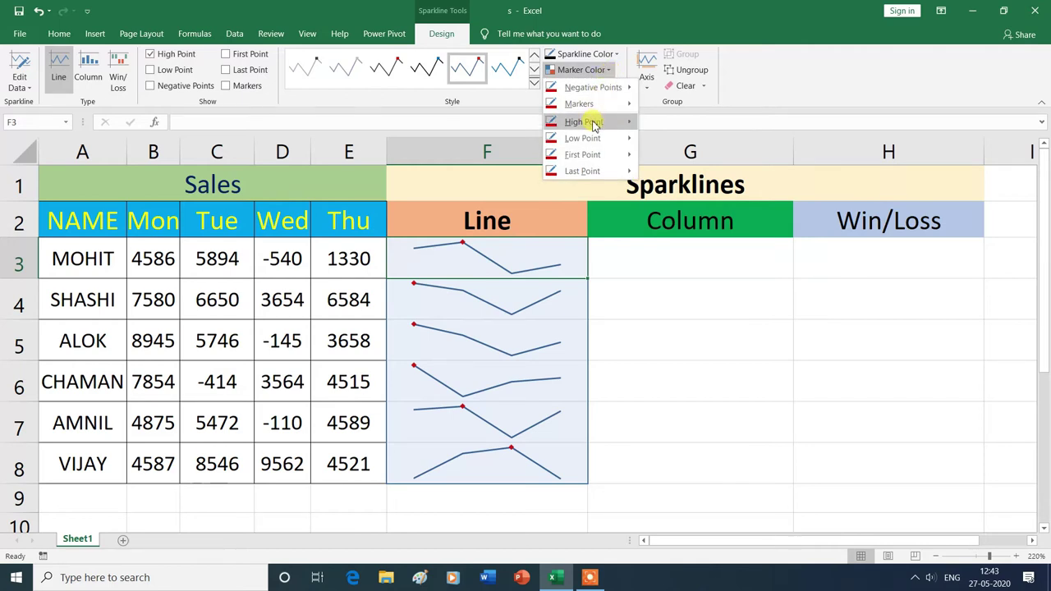
{"action": "mouse_move", "coordinate": [594, 123]}
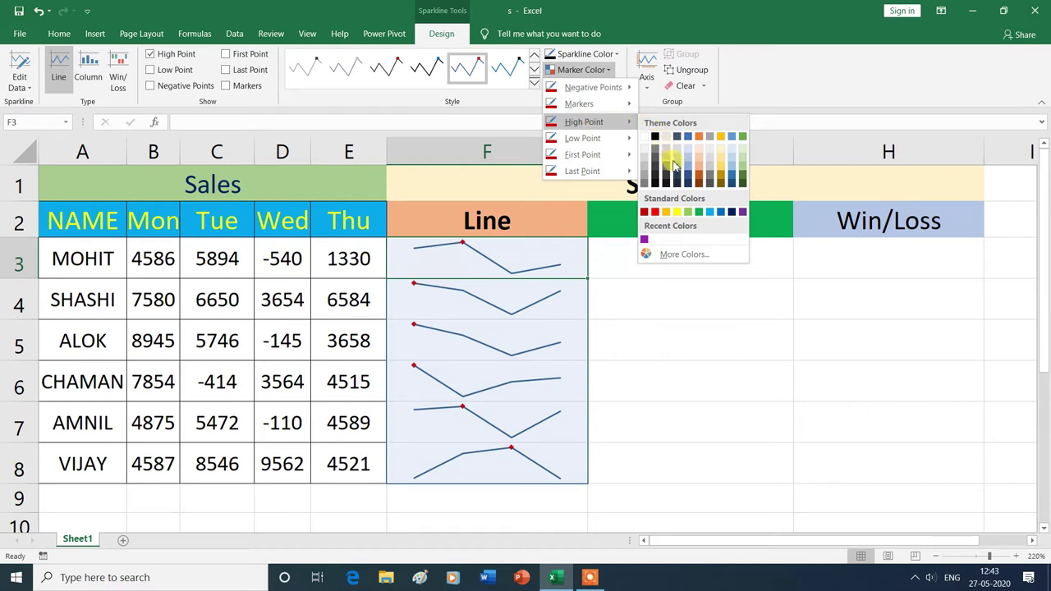
{"action": "left_click", "coordinate": [701, 213]}
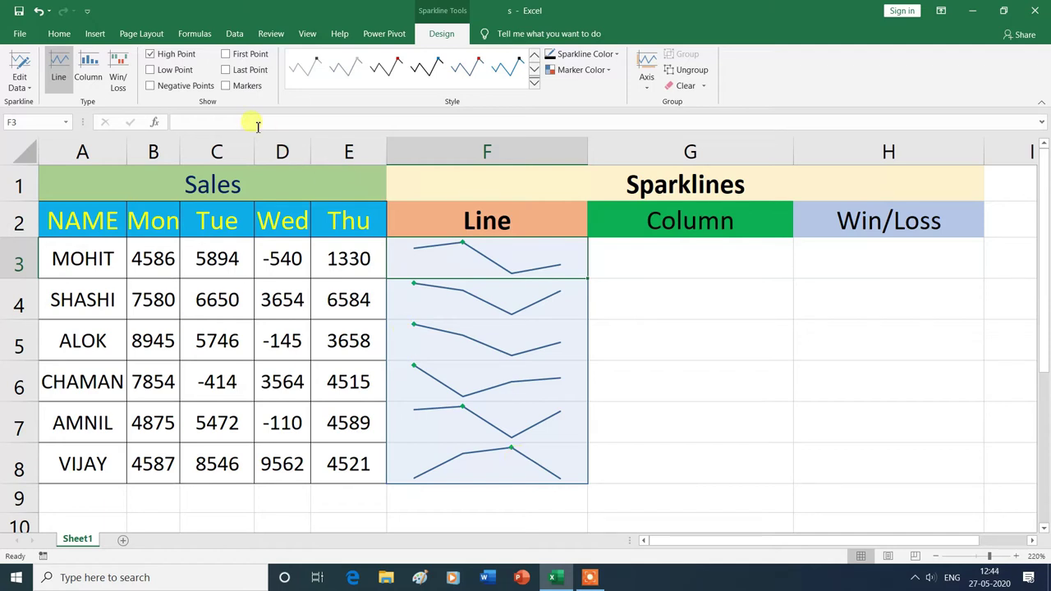
Step: Turn off high points, try black Low Point markers, then switch Low Point off
{"action": "left_click", "coordinate": [151, 56]}
{"action": "left_click", "coordinate": [151, 70]}
{"action": "left_click", "coordinate": [610, 76]}
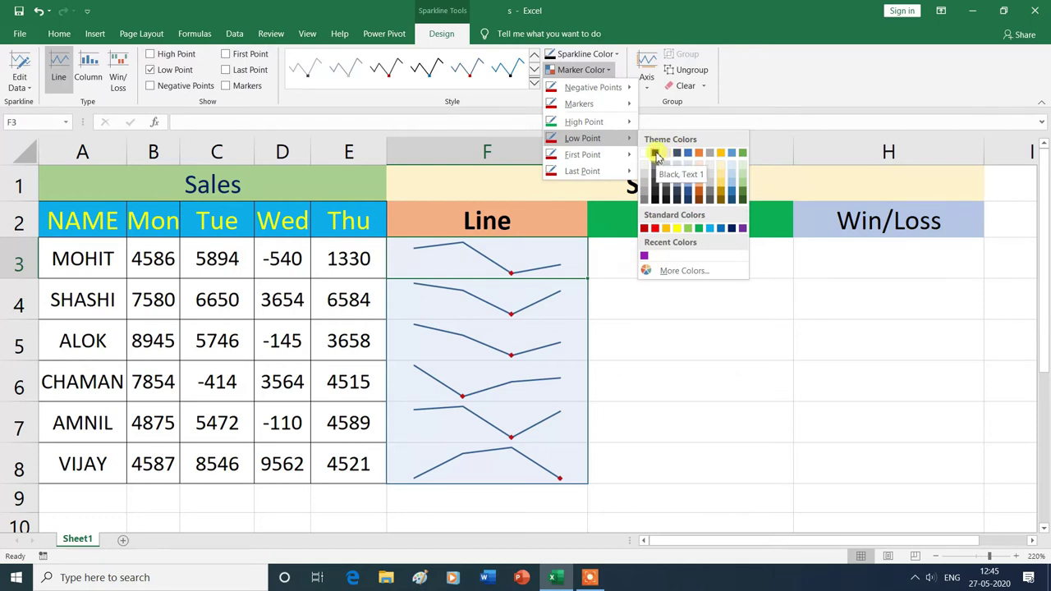
{"action": "left_click", "coordinate": [656, 154]}
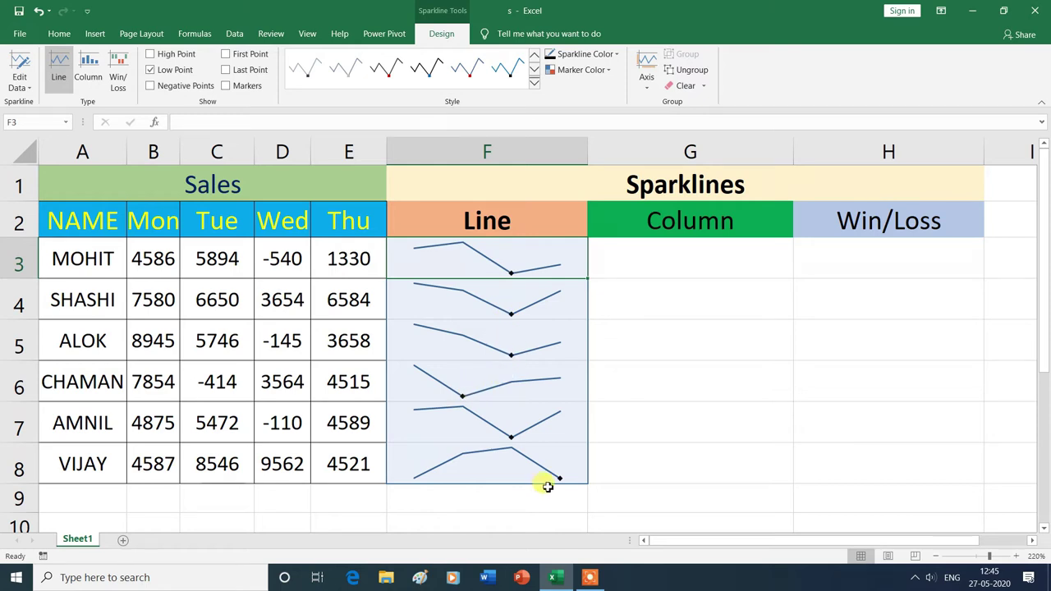
{"action": "left_click", "coordinate": [175, 70]}
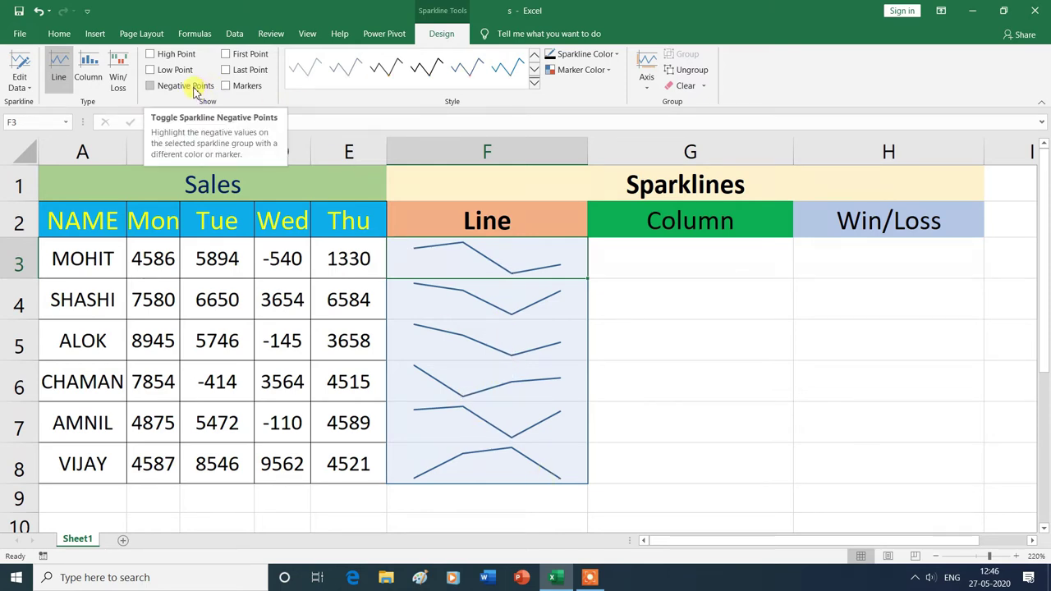
Step: Show Negative Points markers in yellow, then switch Negative Points off again
{"action": "left_click", "coordinate": [150, 87]}
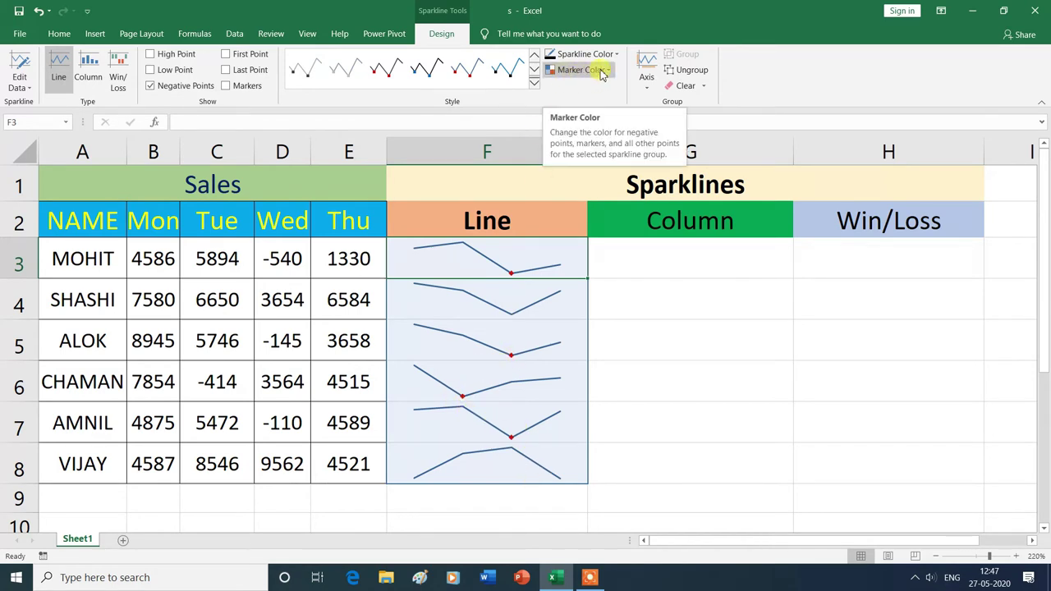
{"action": "left_click", "coordinate": [610, 72]}
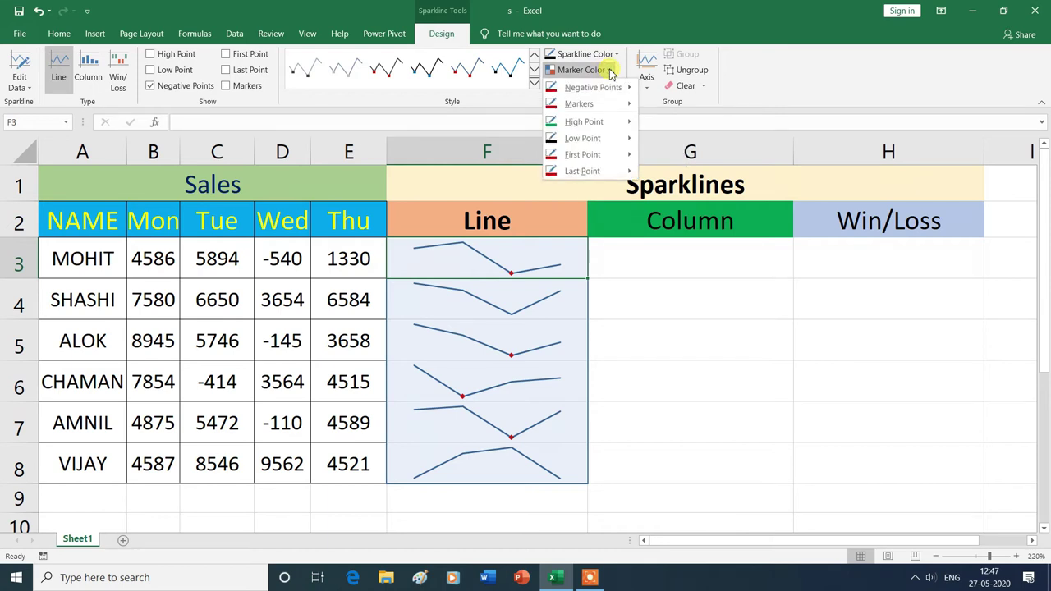
{"action": "mouse_move", "coordinate": [598, 89]}
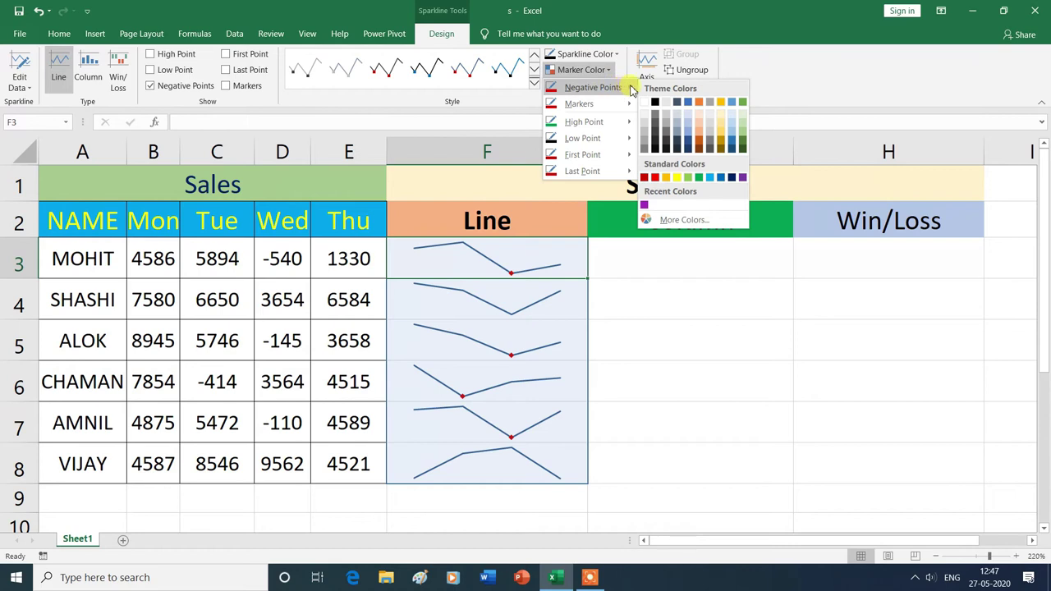
{"action": "left_click", "coordinate": [677, 179]}
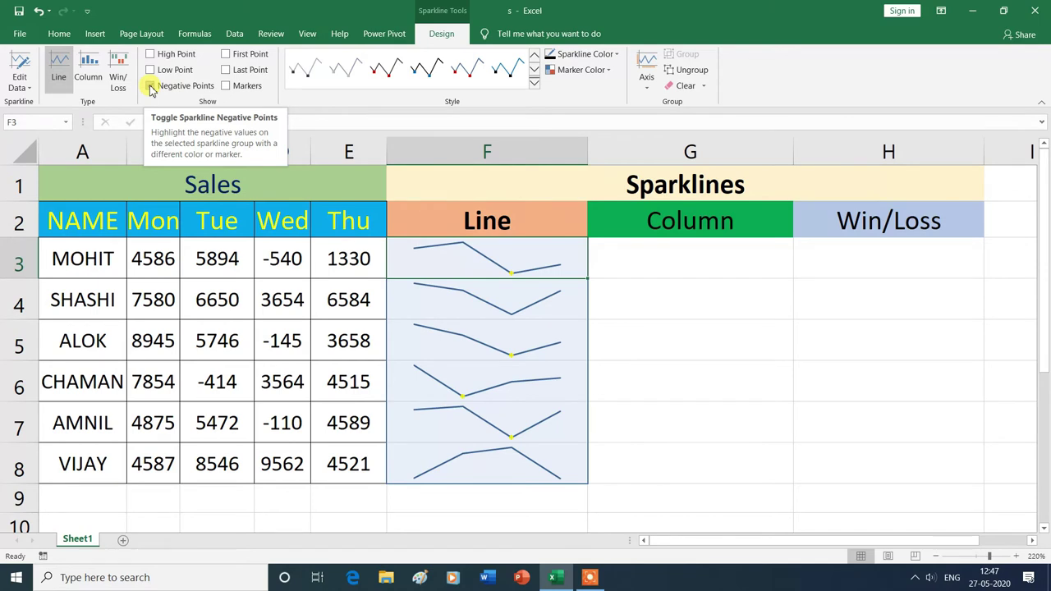
{"action": "left_click", "coordinate": [150, 86]}
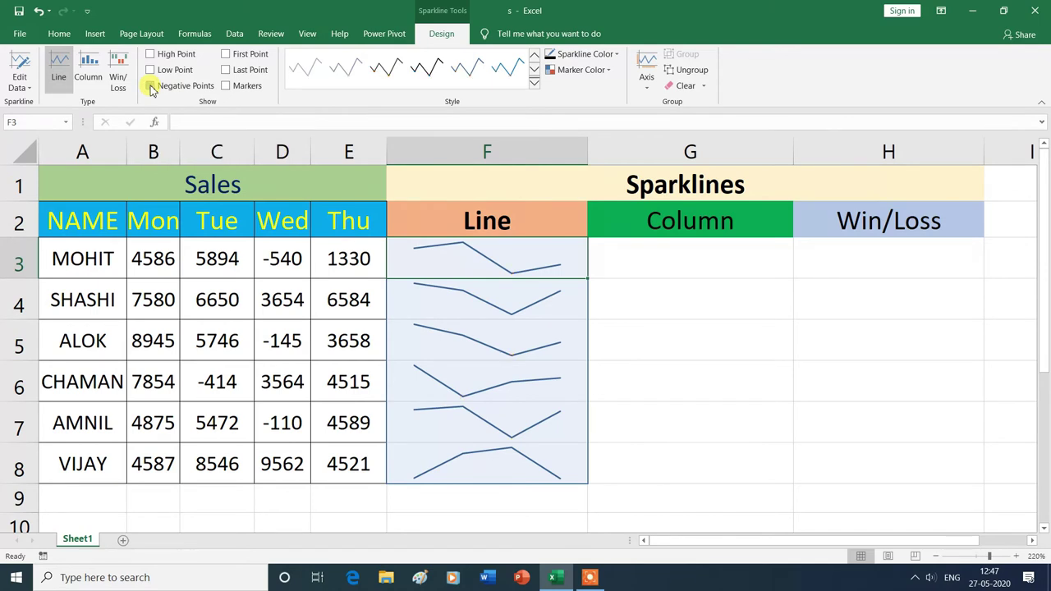
Step: Try purple First Point markers, then hide them and toggle Last Point on and off
{"action": "left_click", "coordinate": [230, 58]}
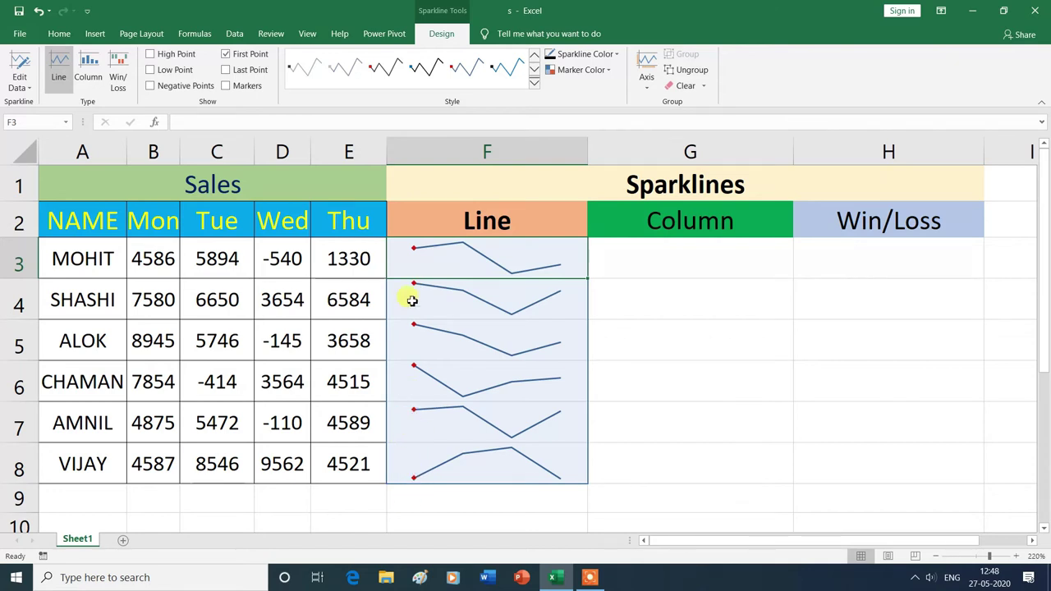
{"action": "left_click", "coordinate": [611, 75]}
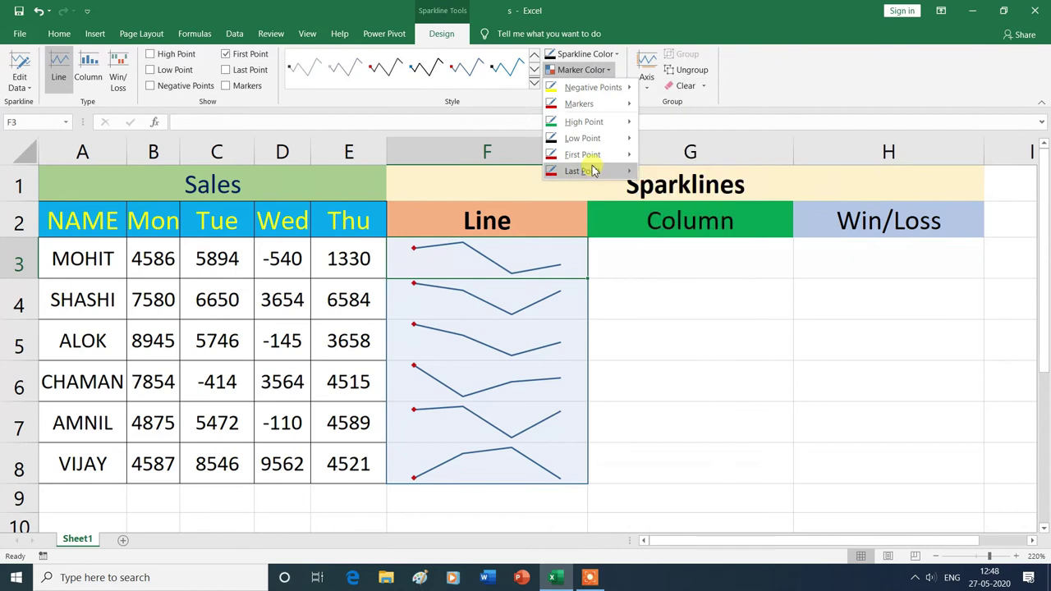
{"action": "mouse_move", "coordinate": [589, 159]}
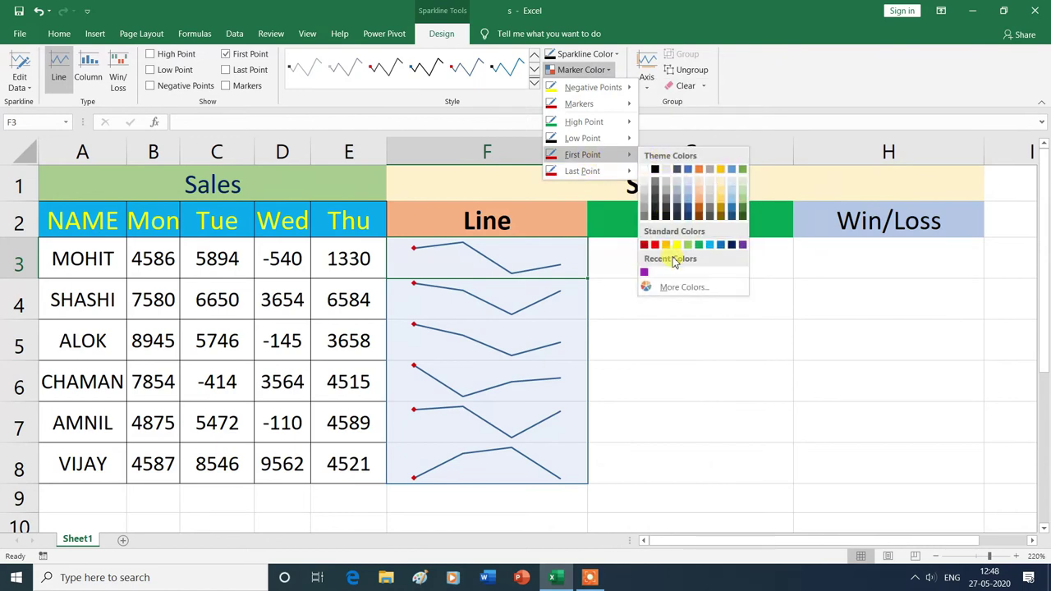
{"action": "left_click", "coordinate": [744, 246]}
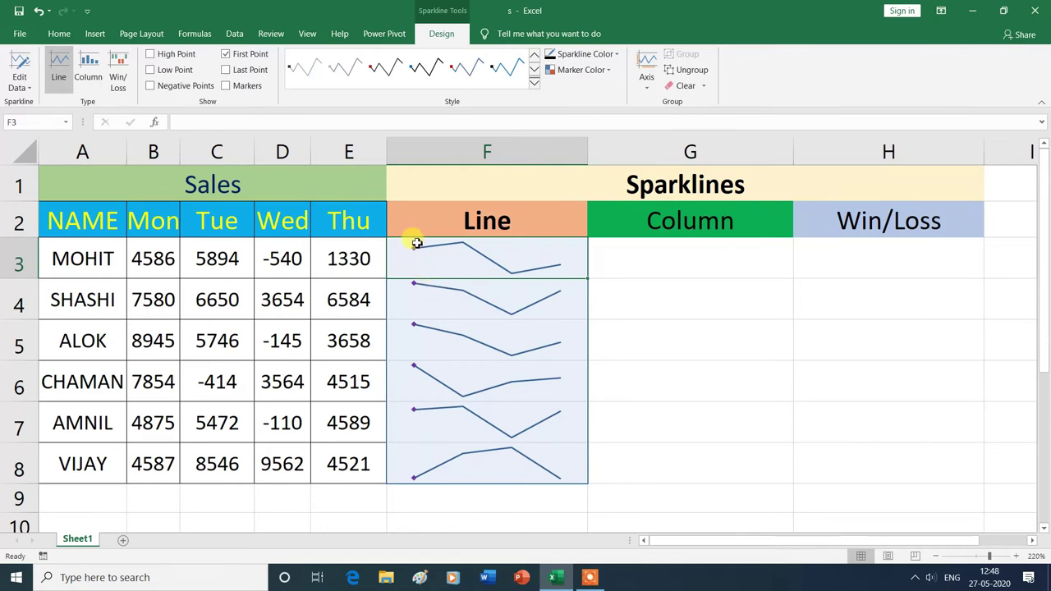
{"action": "left_click", "coordinate": [231, 55]}
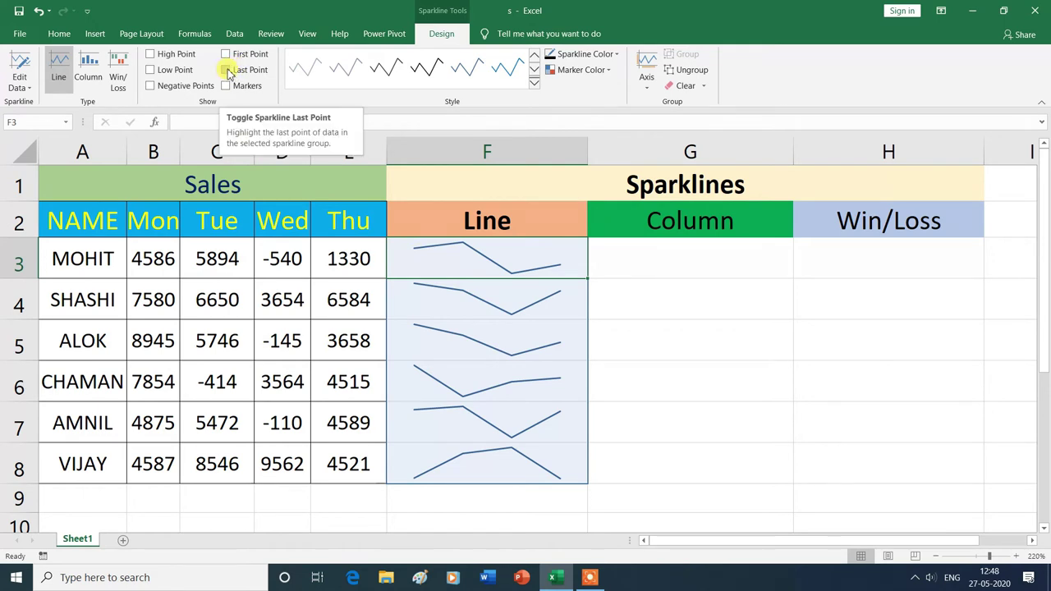
{"action": "left_click", "coordinate": [227, 70]}
{"action": "left_click", "coordinate": [228, 70]}
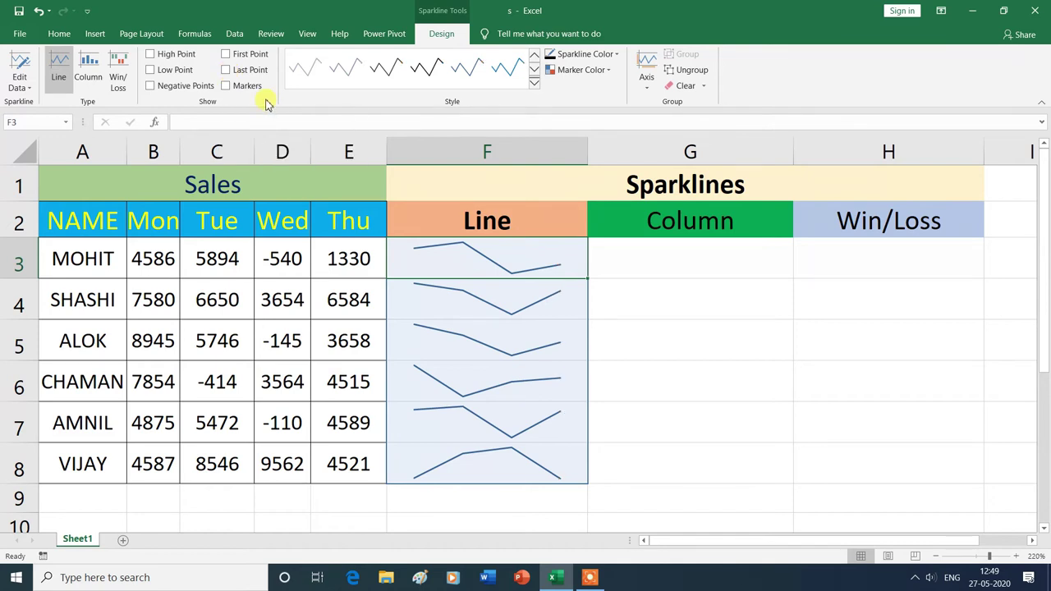
Step: Show markers on every F3:F8 data point and colour them dark blue
{"action": "left_click", "coordinate": [240, 92]}
{"action": "left_click", "coordinate": [612, 74]}
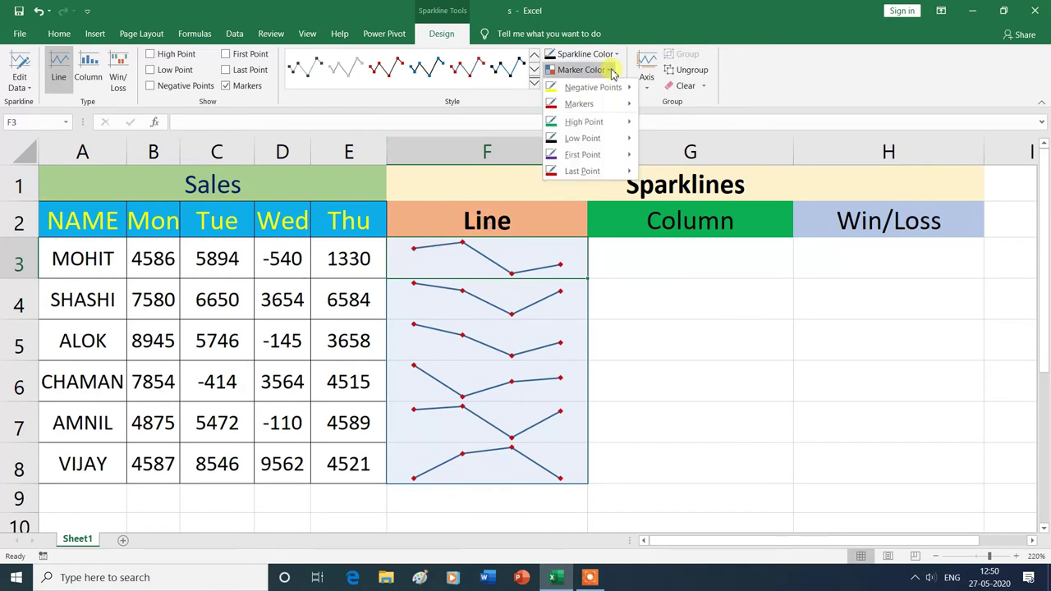
{"action": "mouse_move", "coordinate": [596, 109]}
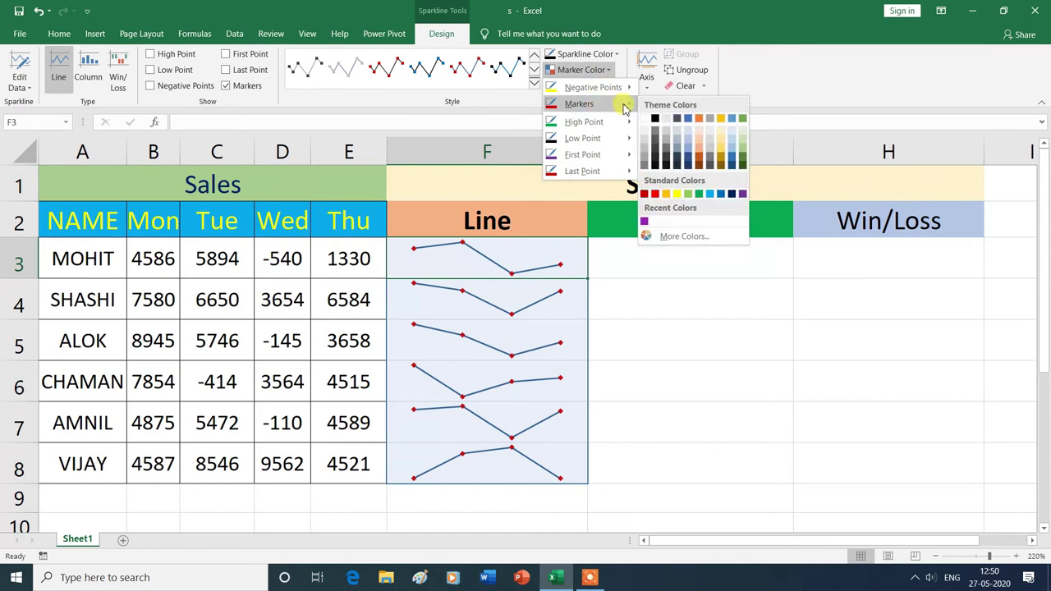
{"action": "left_click", "coordinate": [732, 195]}
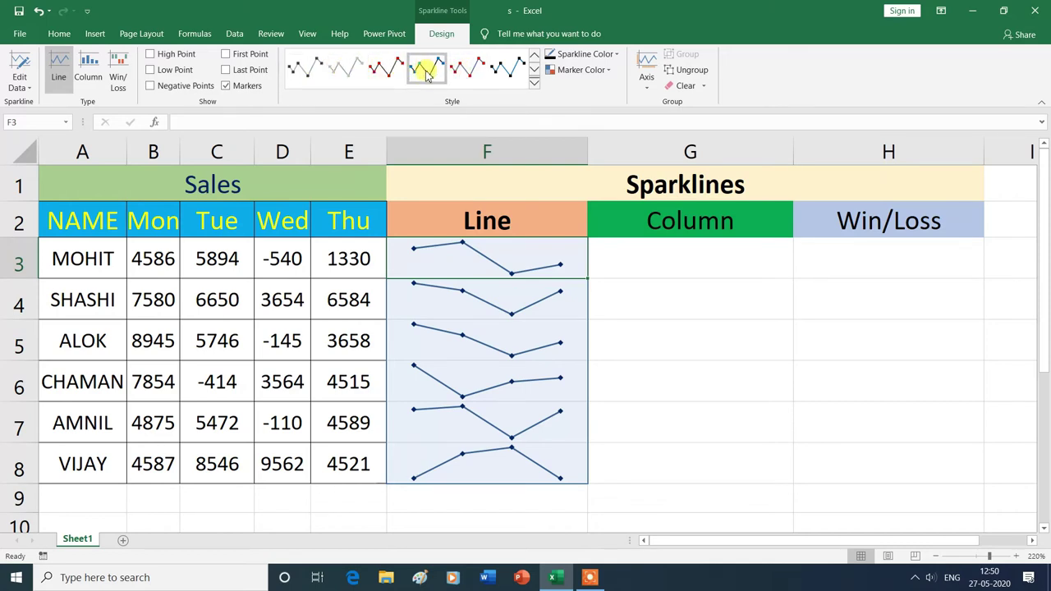
Step: Try black and grey sparkline styles, then apply the orange style from the gallery
{"action": "left_click", "coordinate": [426, 74]}
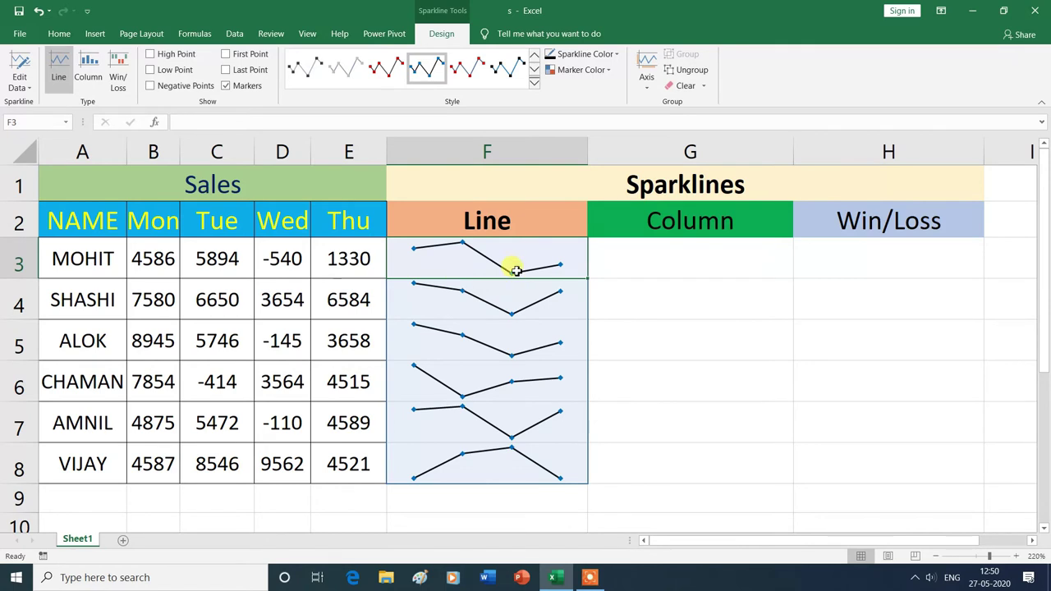
{"action": "left_click", "coordinate": [535, 86]}
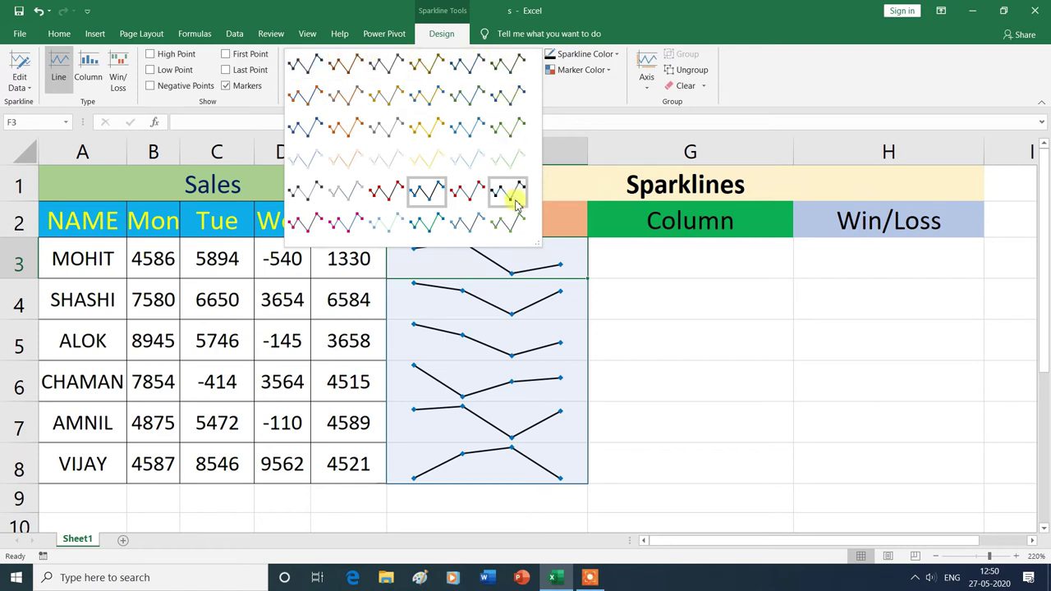
{"action": "left_click", "coordinate": [504, 225]}
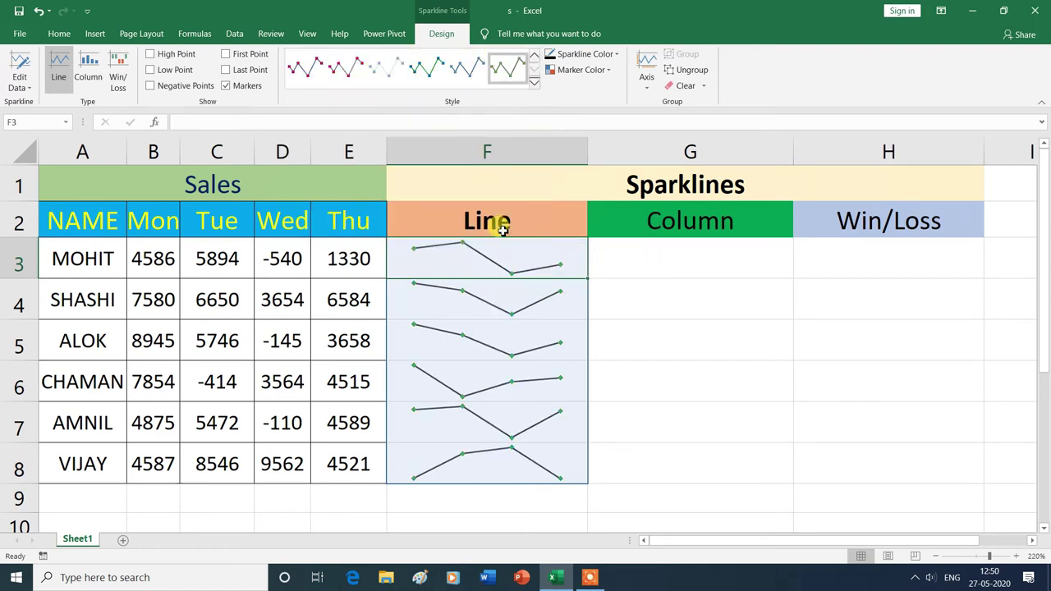
{"action": "left_click", "coordinate": [534, 82]}
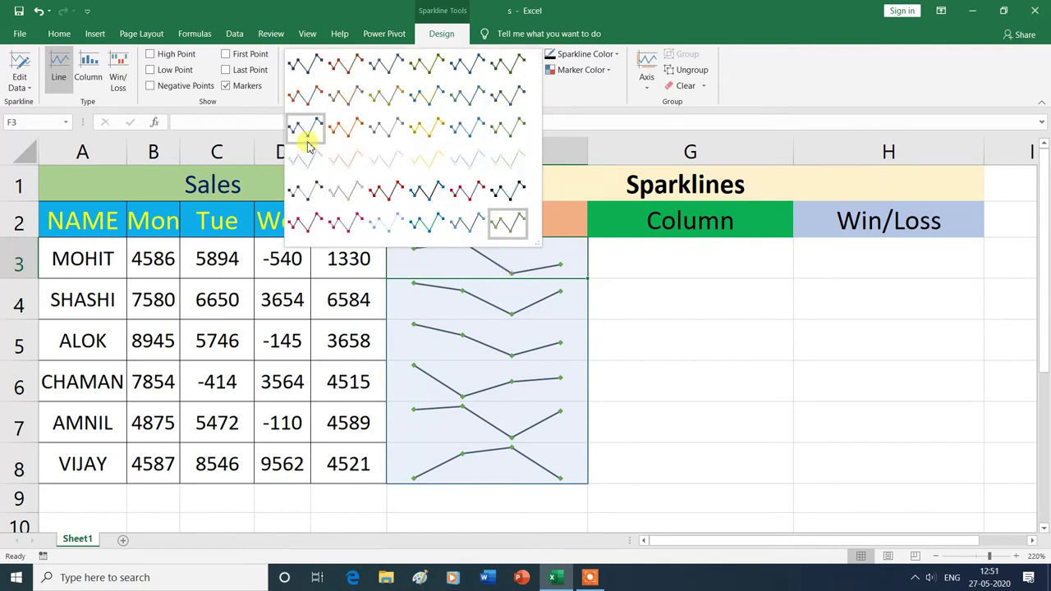
{"action": "left_click", "coordinate": [356, 130]}
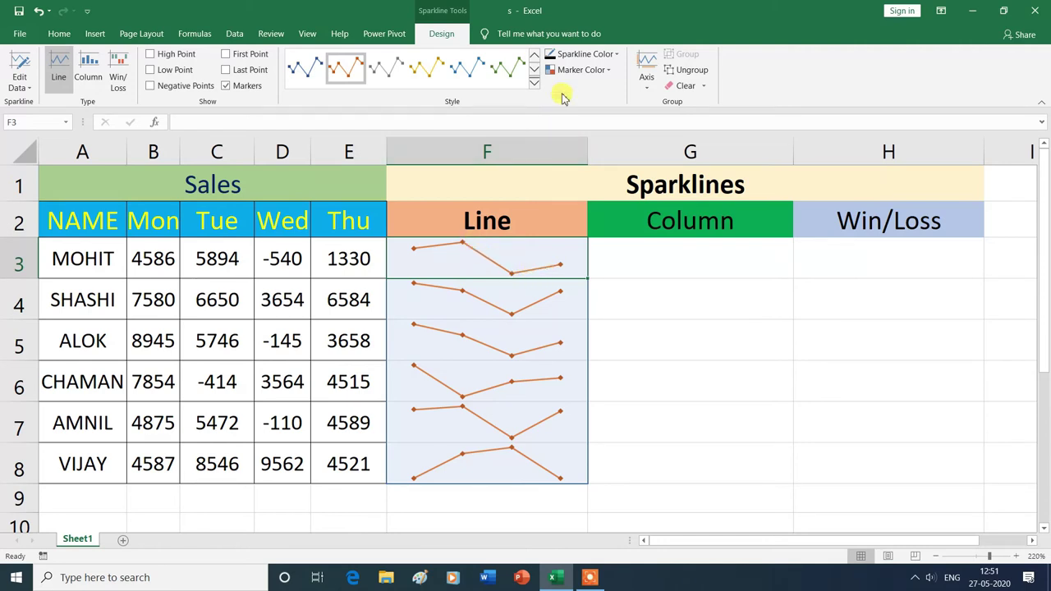
Step: Make the sparkline lines green with 2¼ pt weight, then glance at the Axis options
{"action": "left_click", "coordinate": [618, 57]}
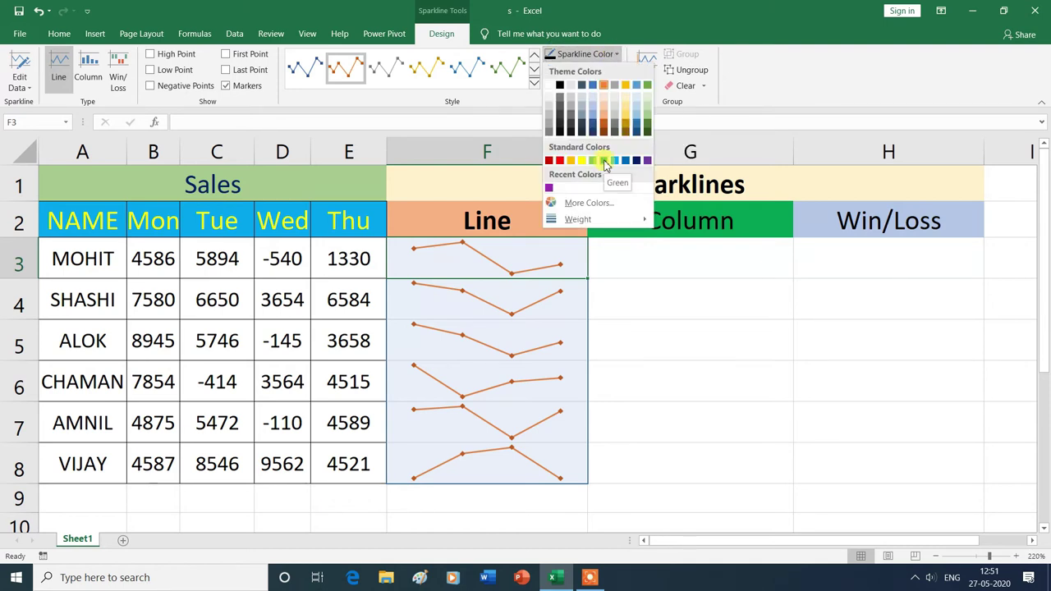
{"action": "left_click", "coordinate": [605, 161]}
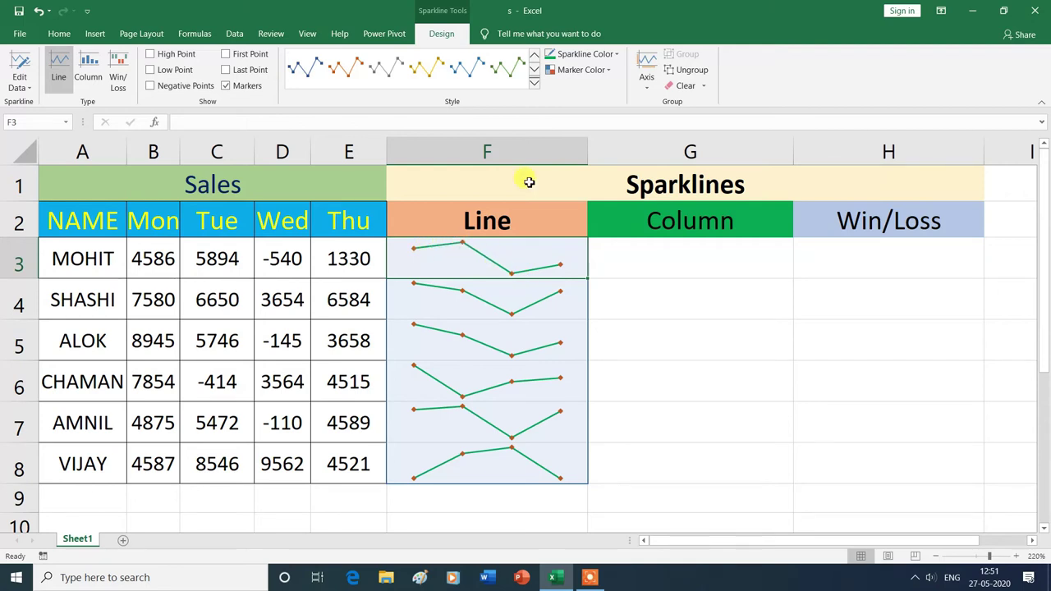
{"action": "left_click", "coordinate": [615, 56]}
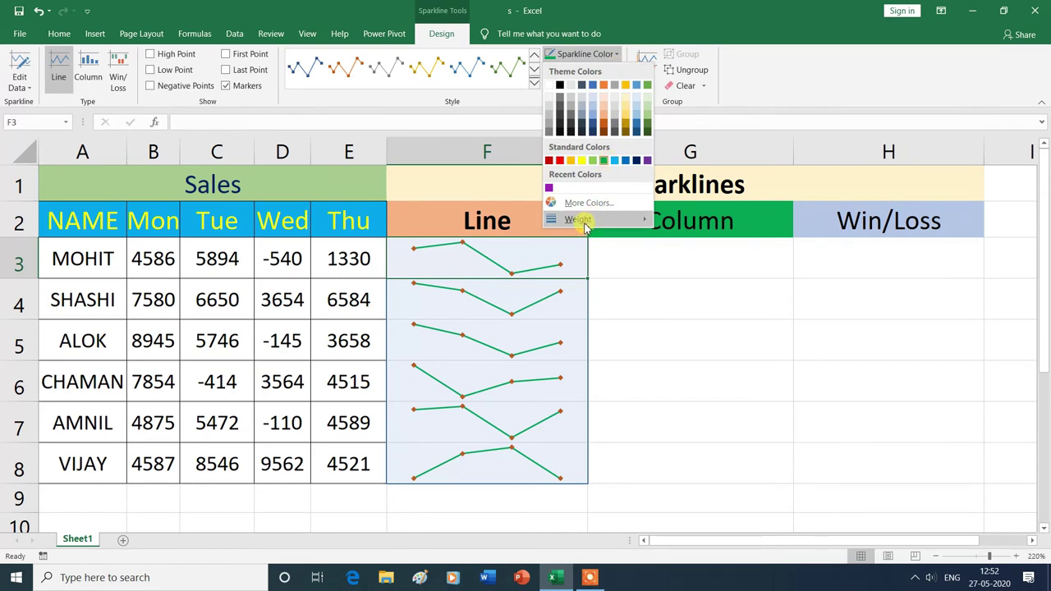
{"action": "mouse_move", "coordinate": [585, 226]}
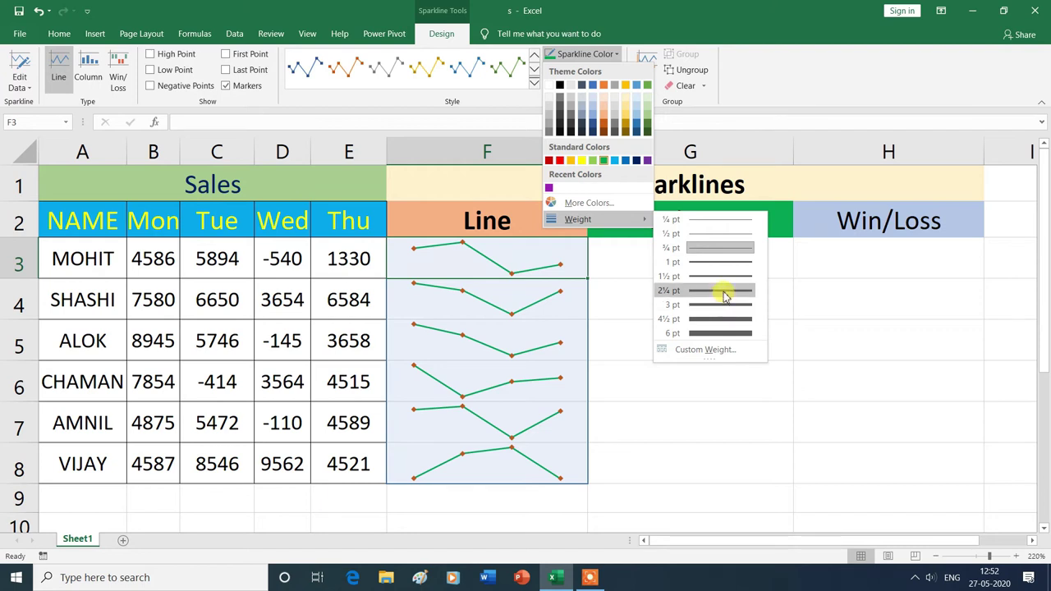
{"action": "left_click", "coordinate": [724, 293]}
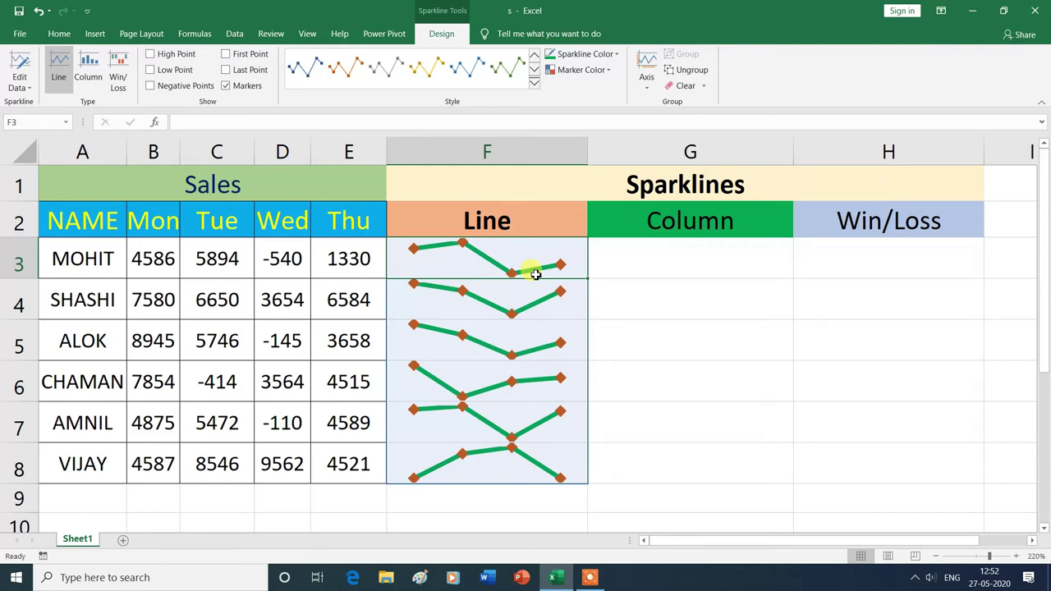
{"action": "left_click", "coordinate": [647, 90]}
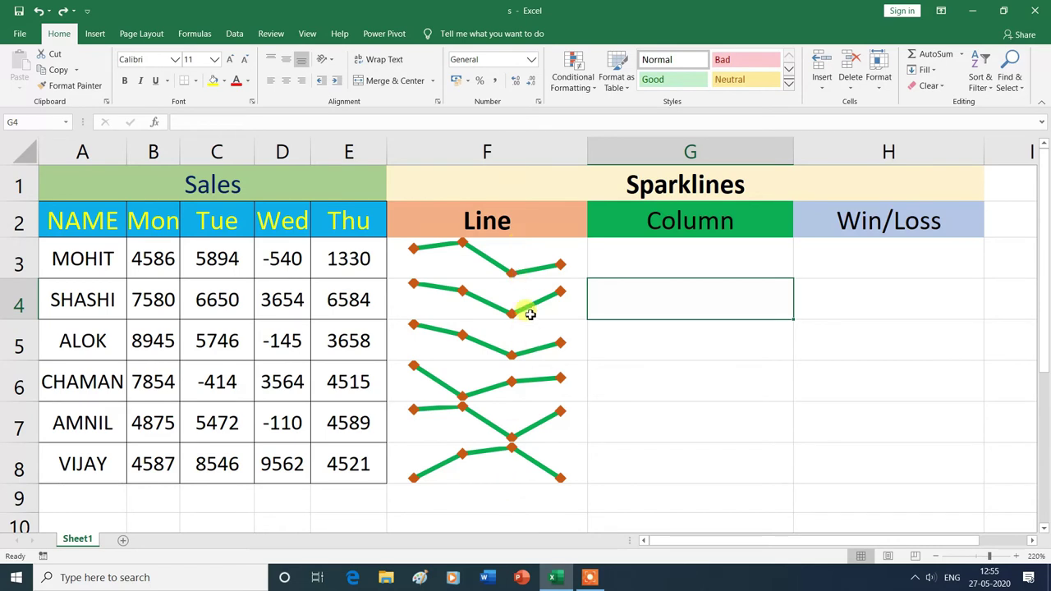
{"action": "left_click", "coordinate": [511, 258]}
{"action": "left_click_drag", "start_coordinate": [512, 258], "coordinate": [519, 469]}
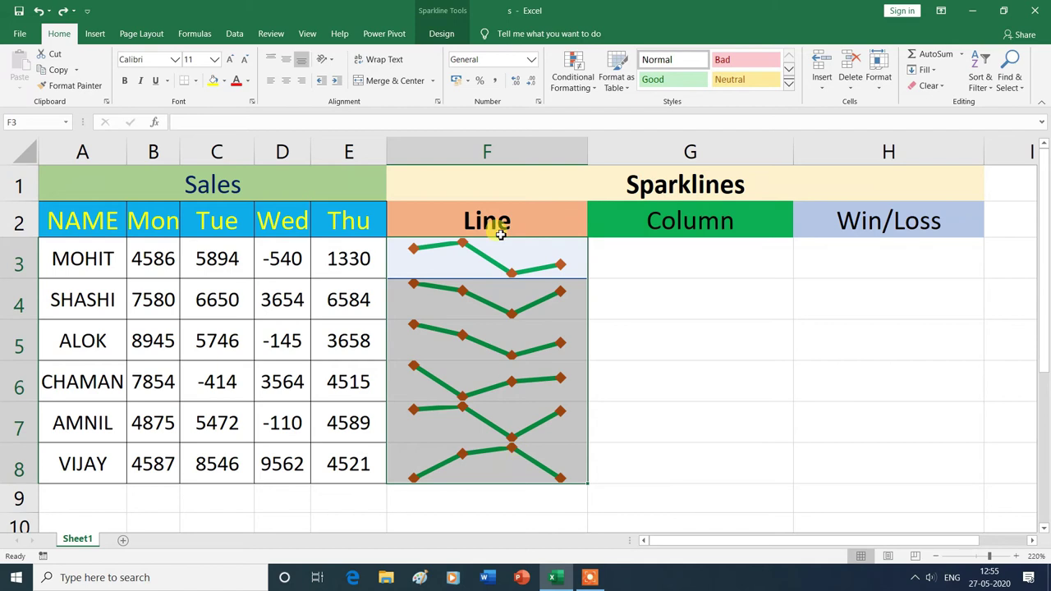
{"action": "left_click", "coordinate": [442, 34]}
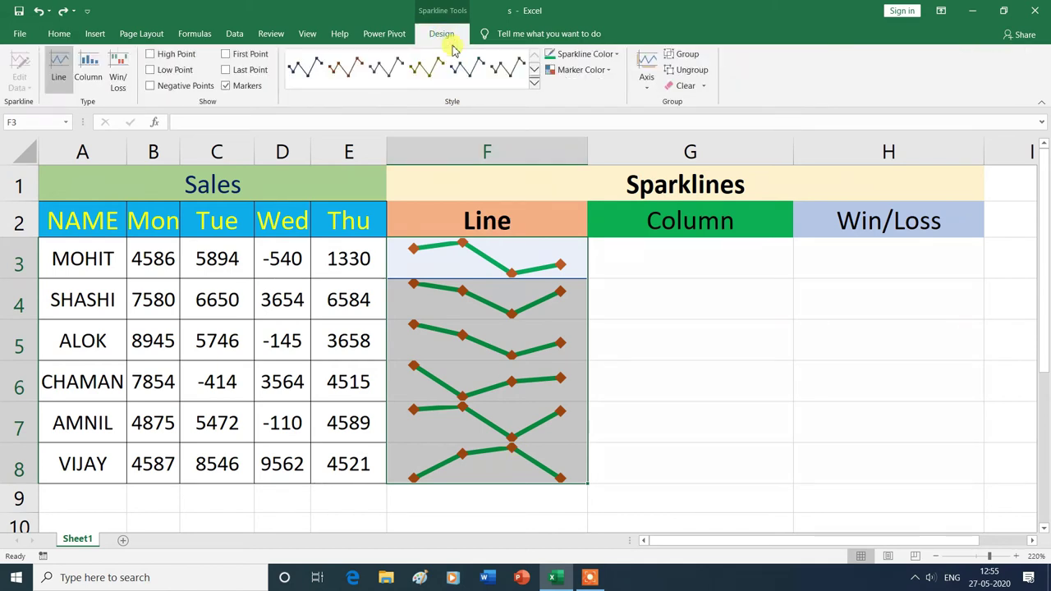
{"action": "left_click", "coordinate": [704, 89]}
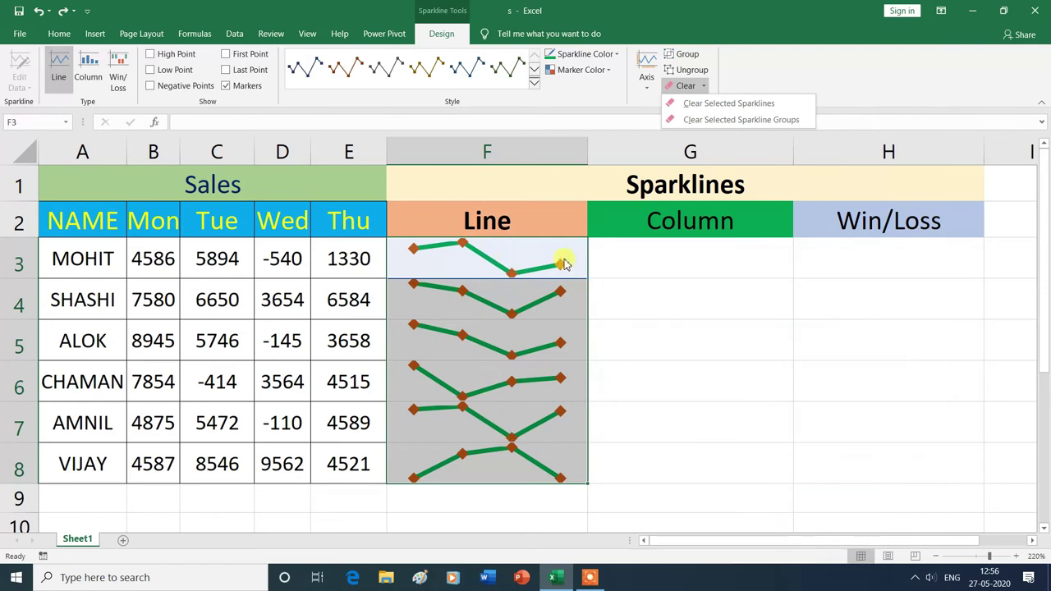
{"action": "left_click", "coordinate": [736, 120]}
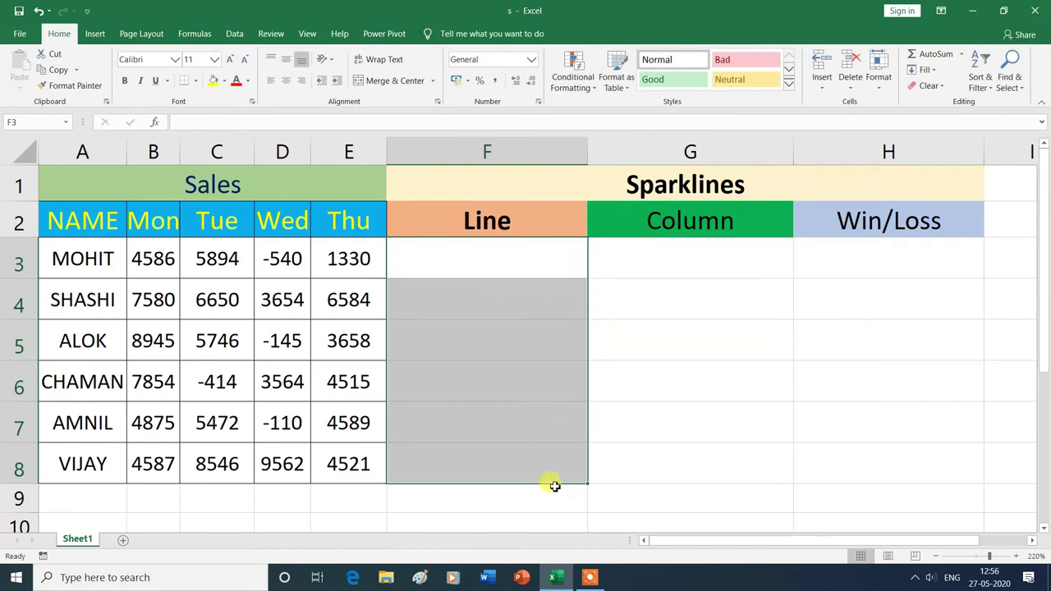
{"action": "key", "text": "ctrl+z"}
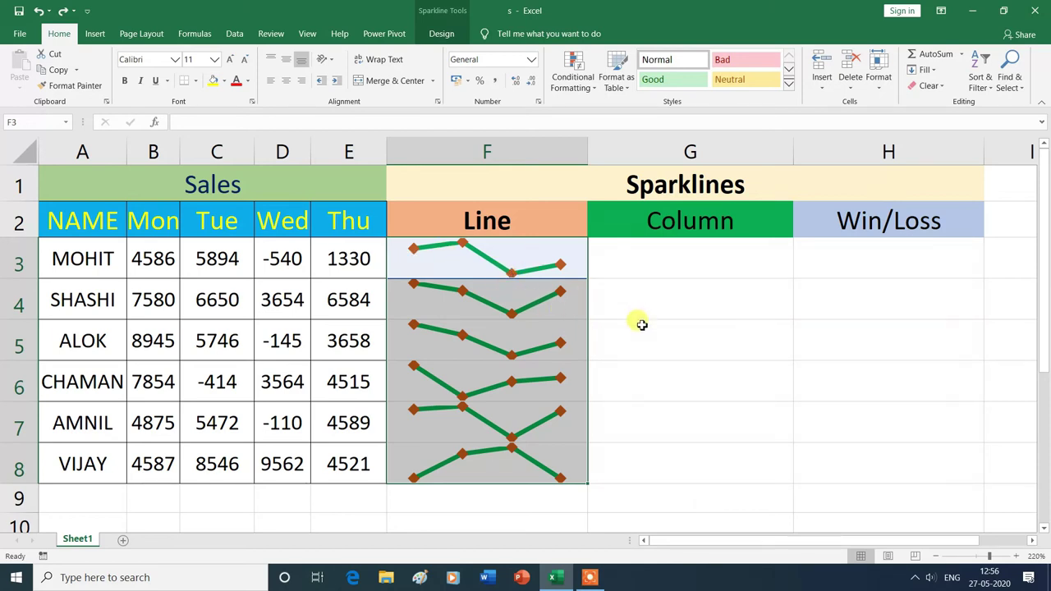
{"action": "left_click", "coordinate": [640, 324]}
{"action": "left_click", "coordinate": [431, 252]}
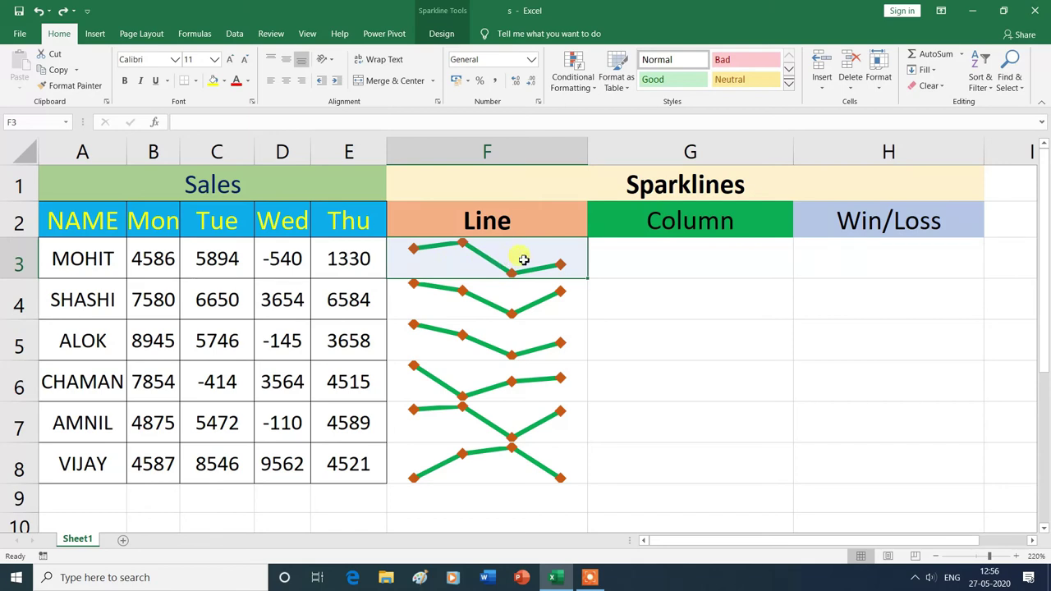
{"action": "left_click", "coordinate": [441, 34]}
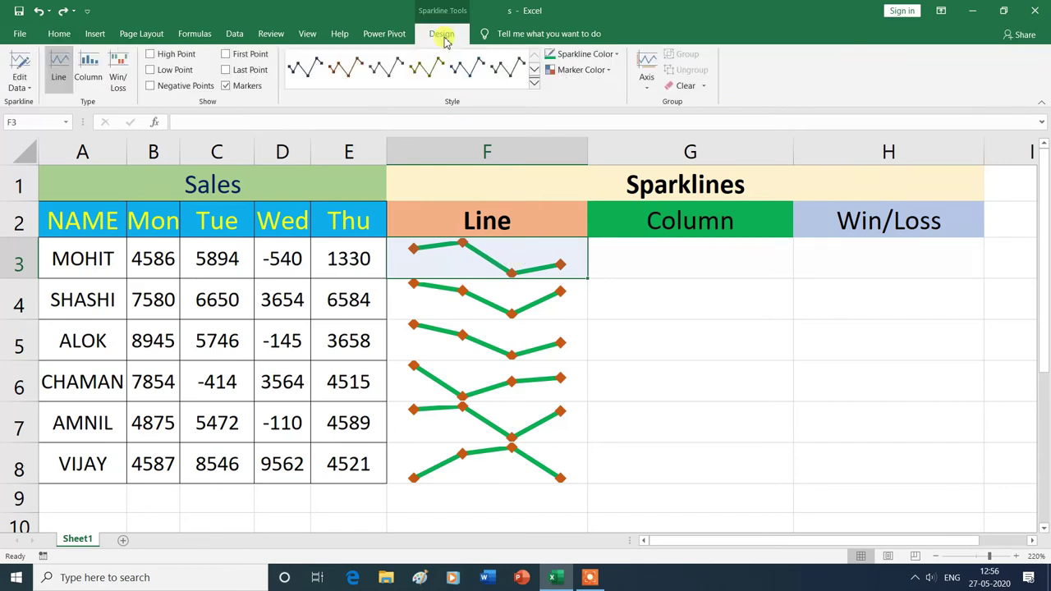
{"action": "left_click", "coordinate": [702, 86]}
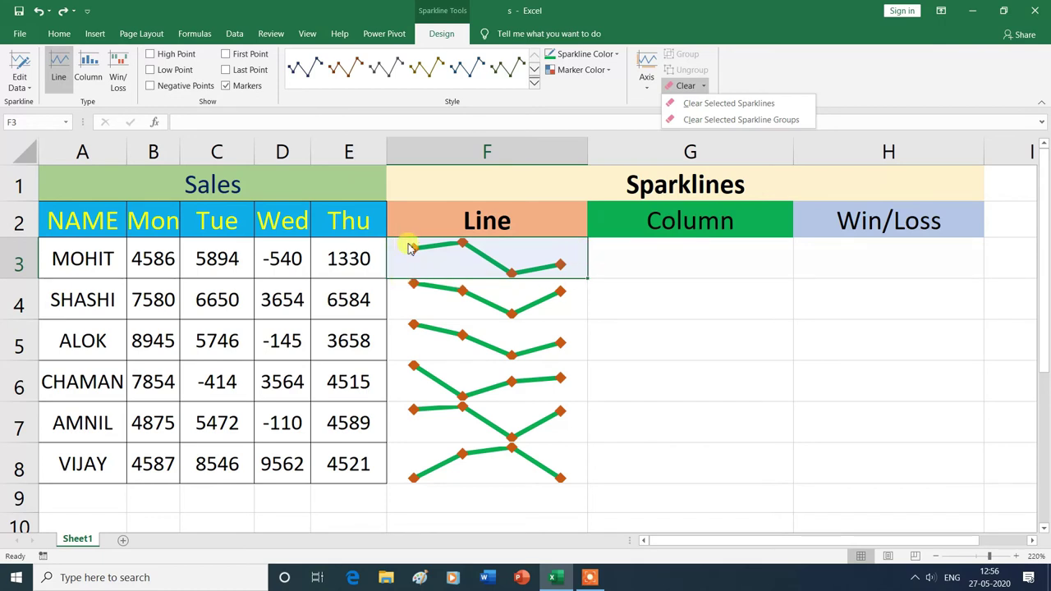
{"action": "left_click", "coordinate": [723, 105]}
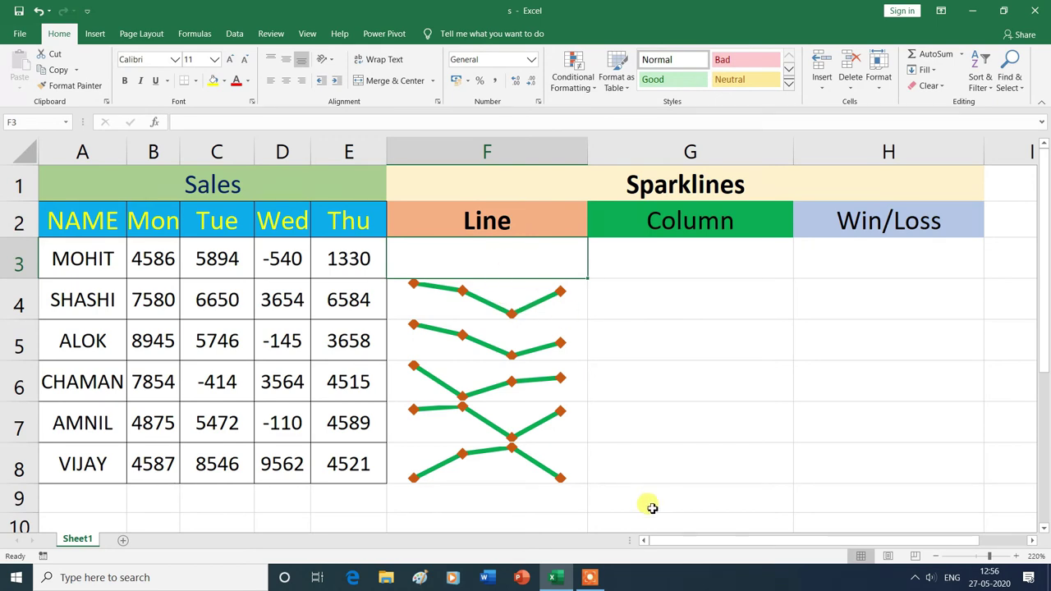
{"action": "key", "text": "ctrl+z"}
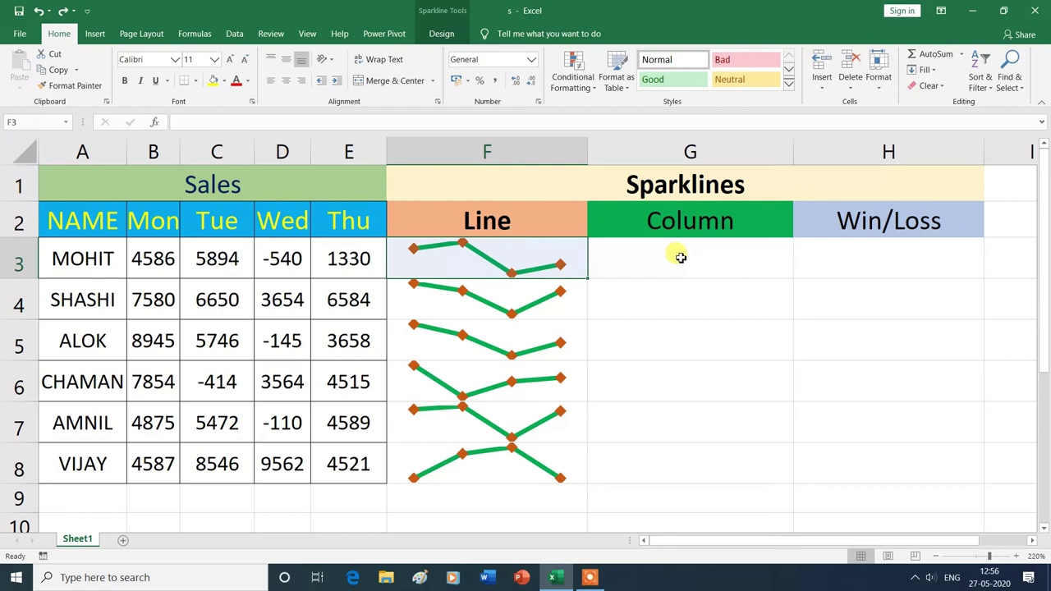
Step: Insert a column sparkline in G3 using data range B3:E3
{"action": "left_click", "coordinate": [687, 264]}
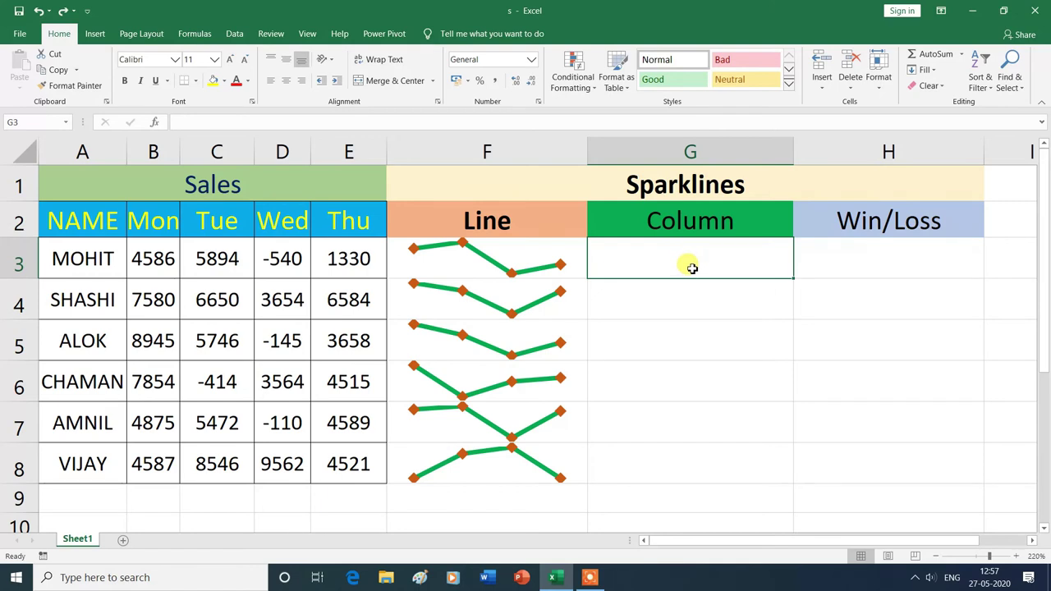
{"action": "left_click", "coordinate": [96, 34]}
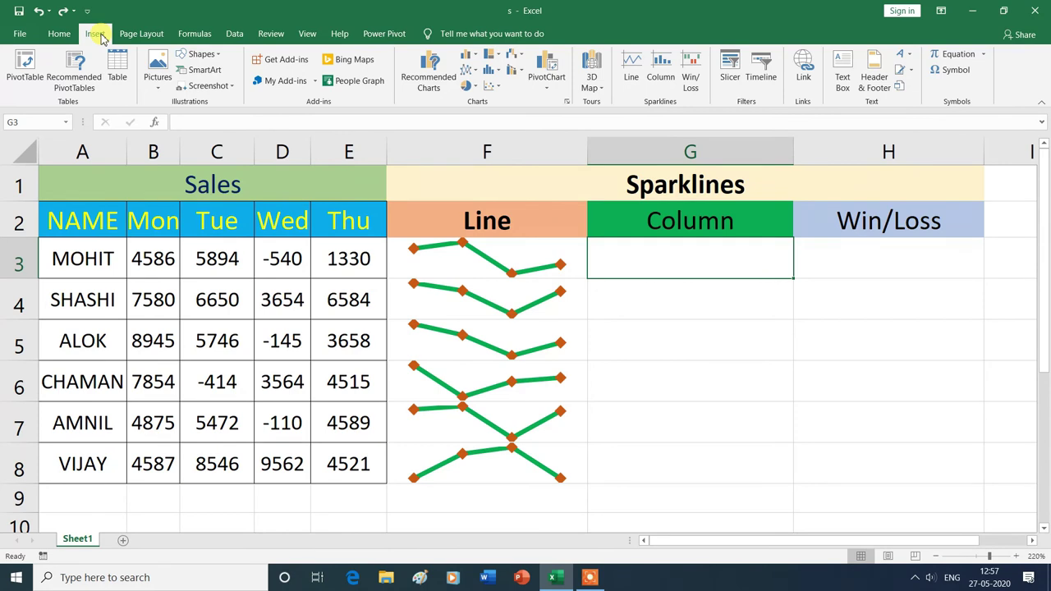
{"action": "left_click", "coordinate": [662, 74]}
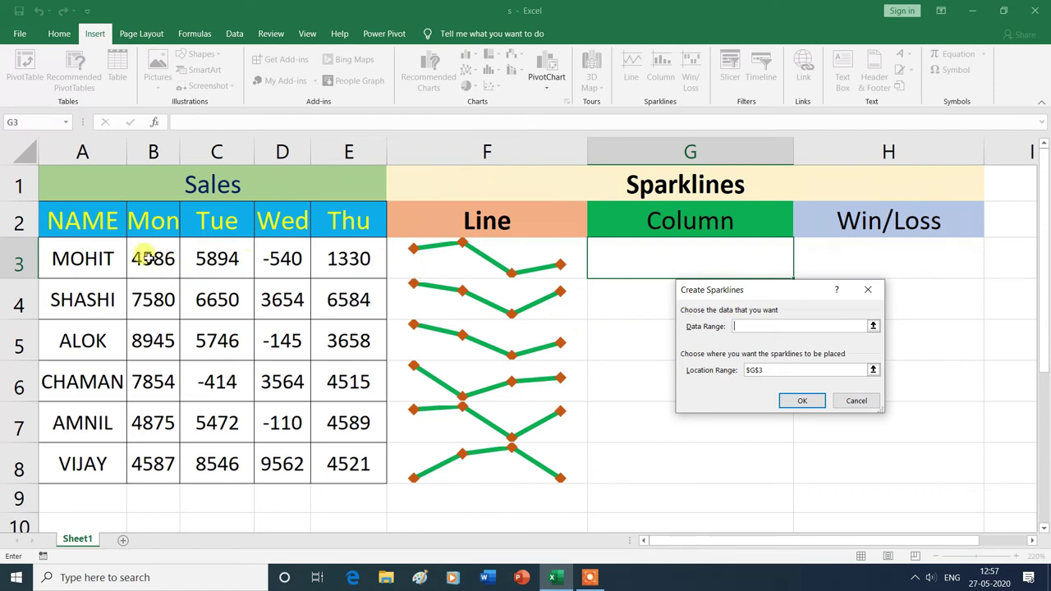
{"action": "left_click_drag", "start_coordinate": [141, 257], "coordinate": [332, 258]}
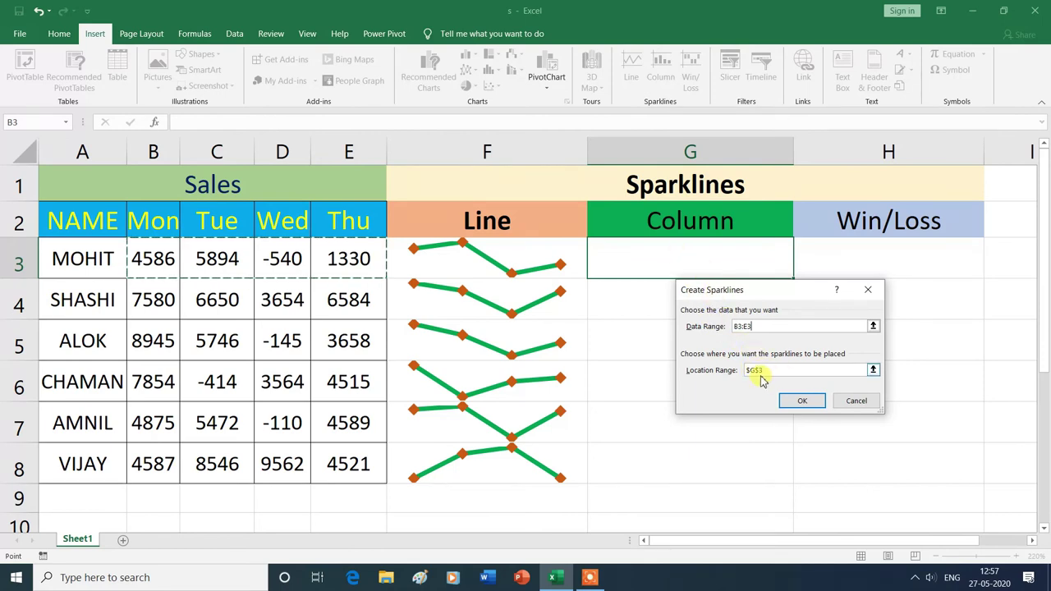
{"action": "left_click", "coordinate": [801, 402]}
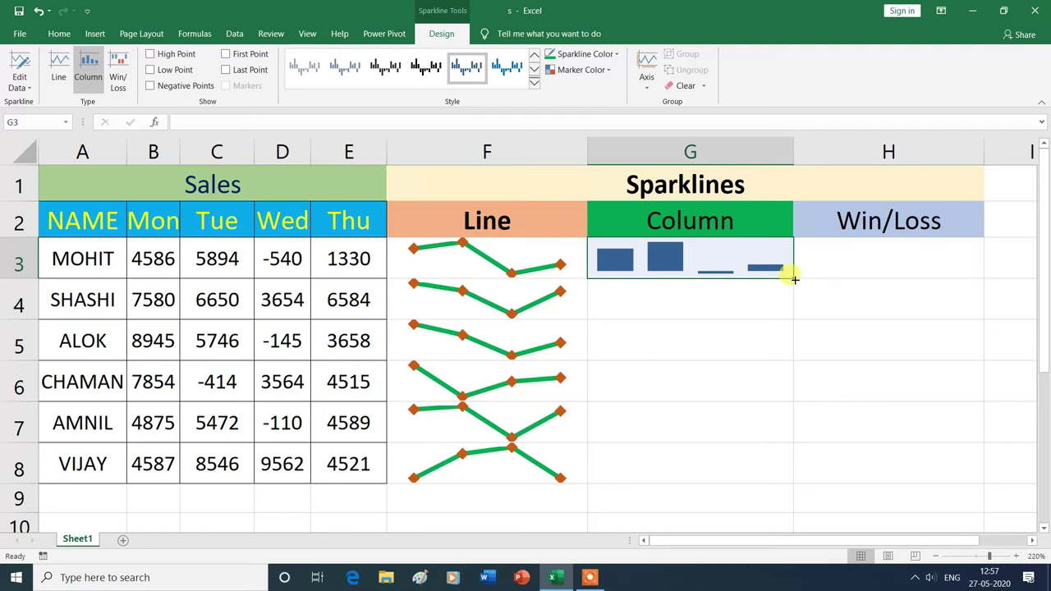
Step: Fill the G3 column sparkline down through G8, then select the sparkline group
{"action": "left_click_drag", "start_coordinate": [793, 277], "coordinate": [790, 424]}
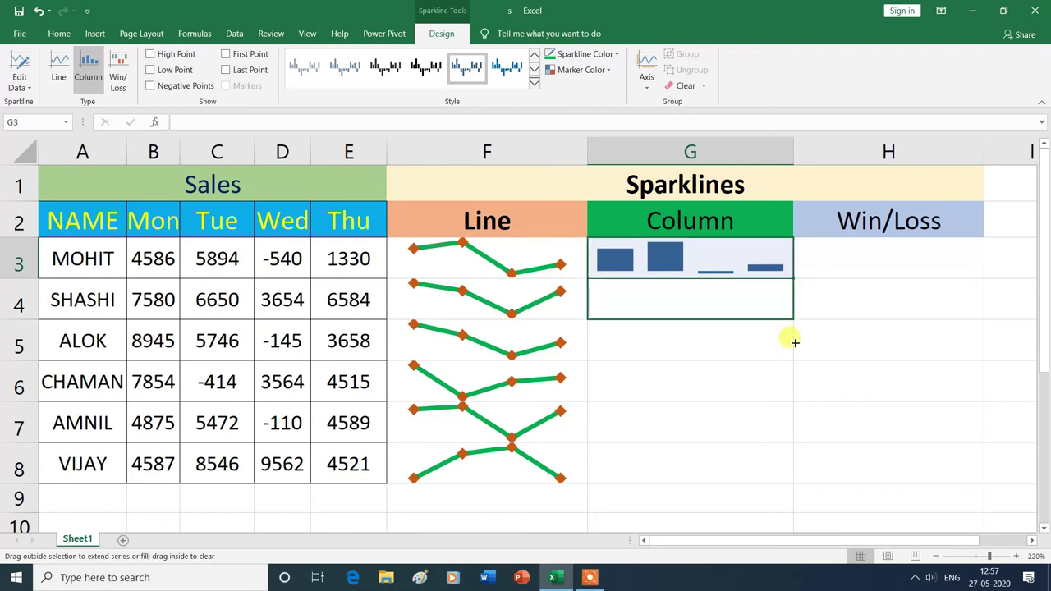
{"action": "left_click_drag", "start_coordinate": [791, 424], "coordinate": [787, 471]}
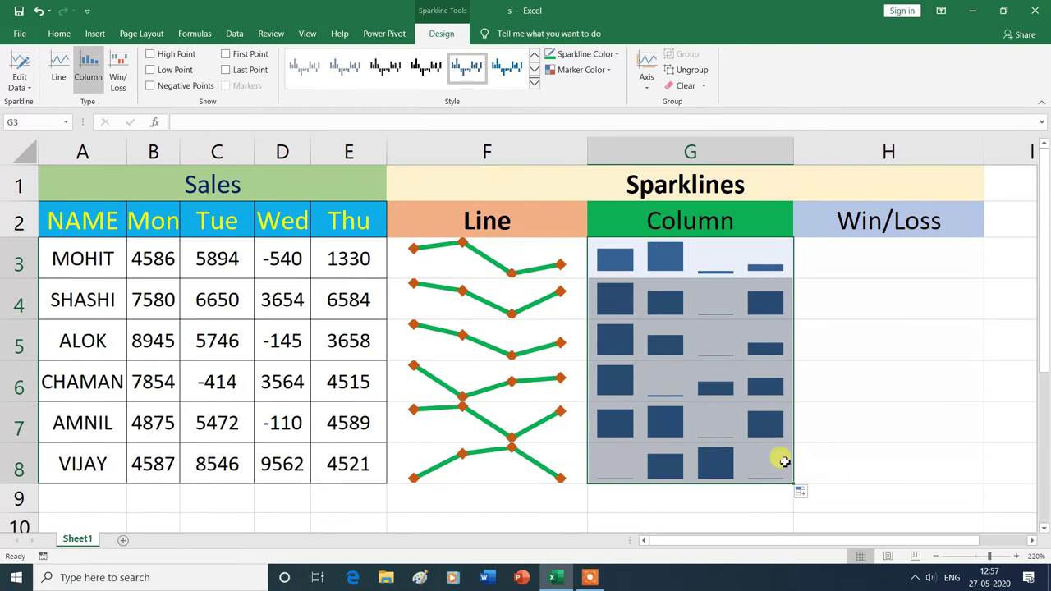
{"action": "left_click", "coordinate": [867, 440]}
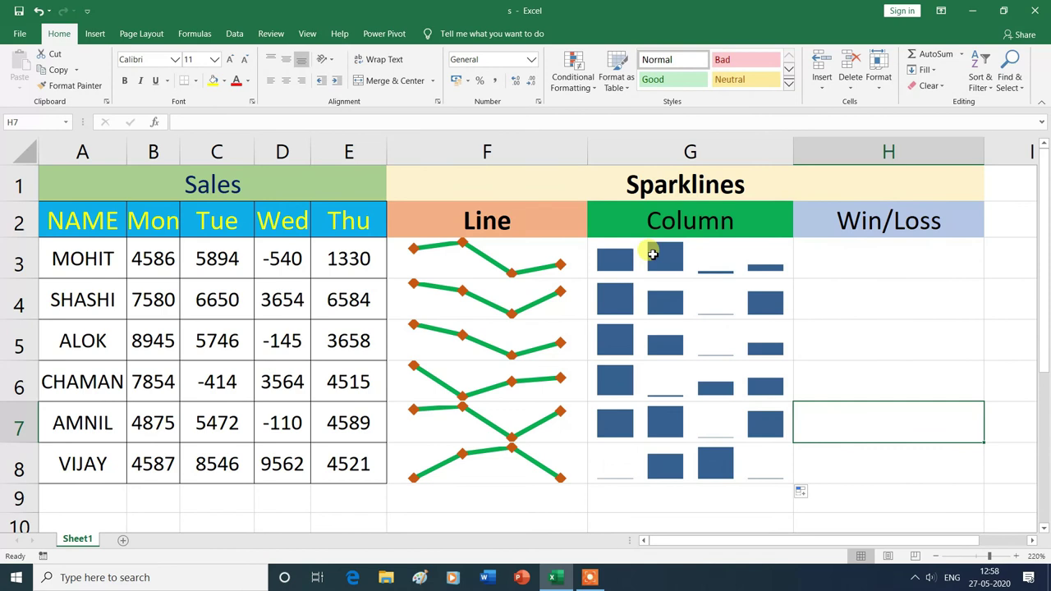
{"action": "left_click", "coordinate": [727, 258]}
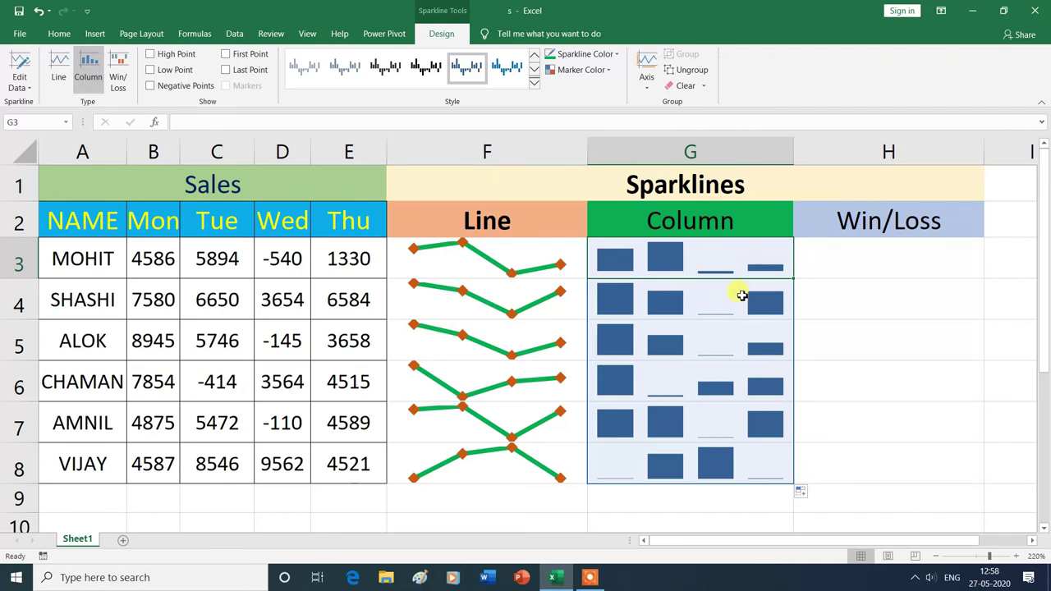
Step: Switch the column G sparklines to Line, then Win/Loss, and finally back to Column
{"action": "left_click", "coordinate": [59, 74]}
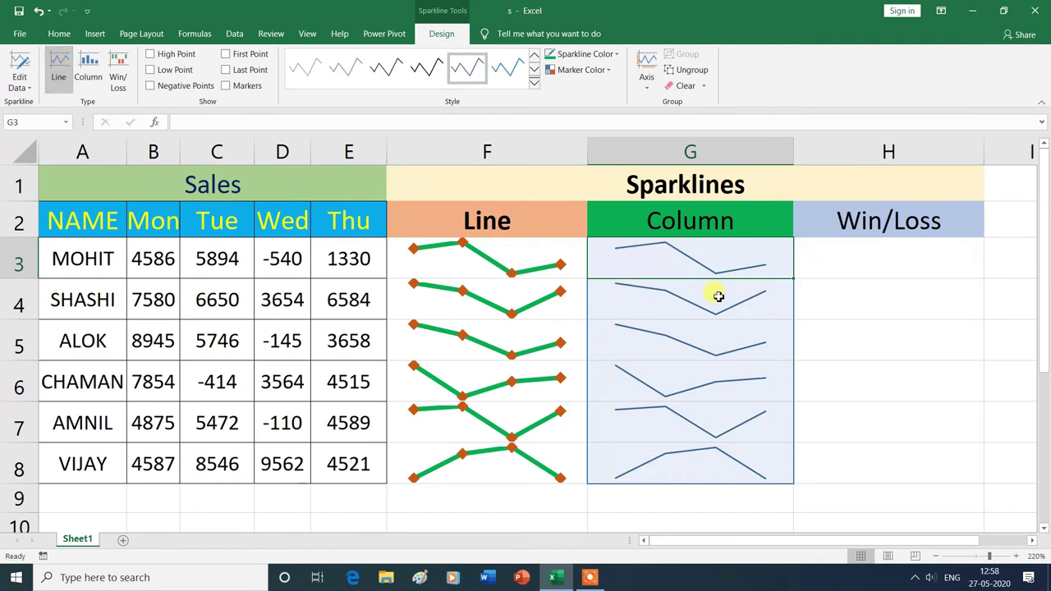
{"action": "left_click", "coordinate": [120, 80]}
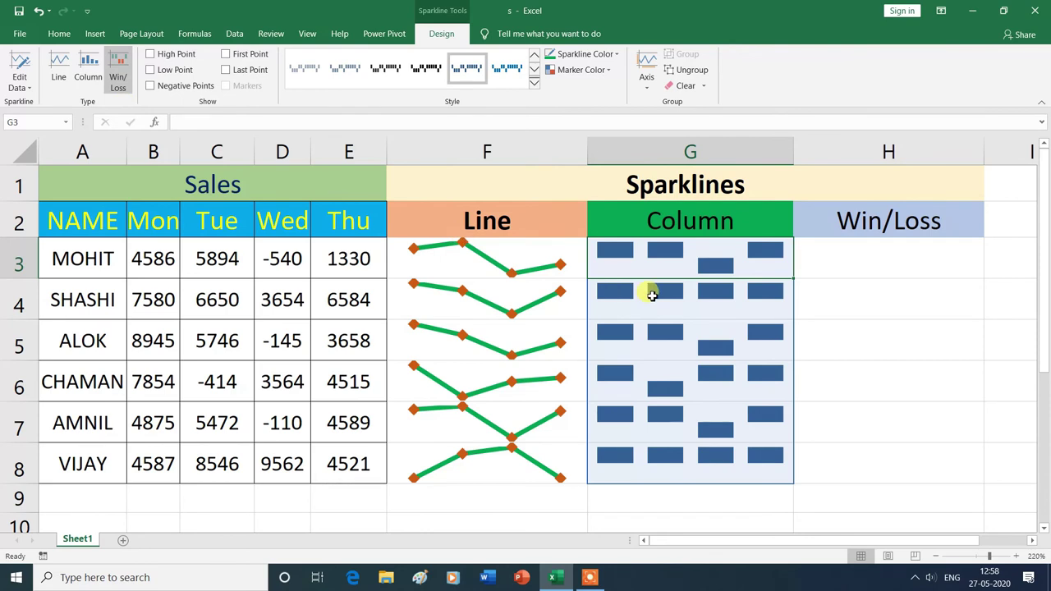
{"action": "left_click", "coordinate": [90, 72]}
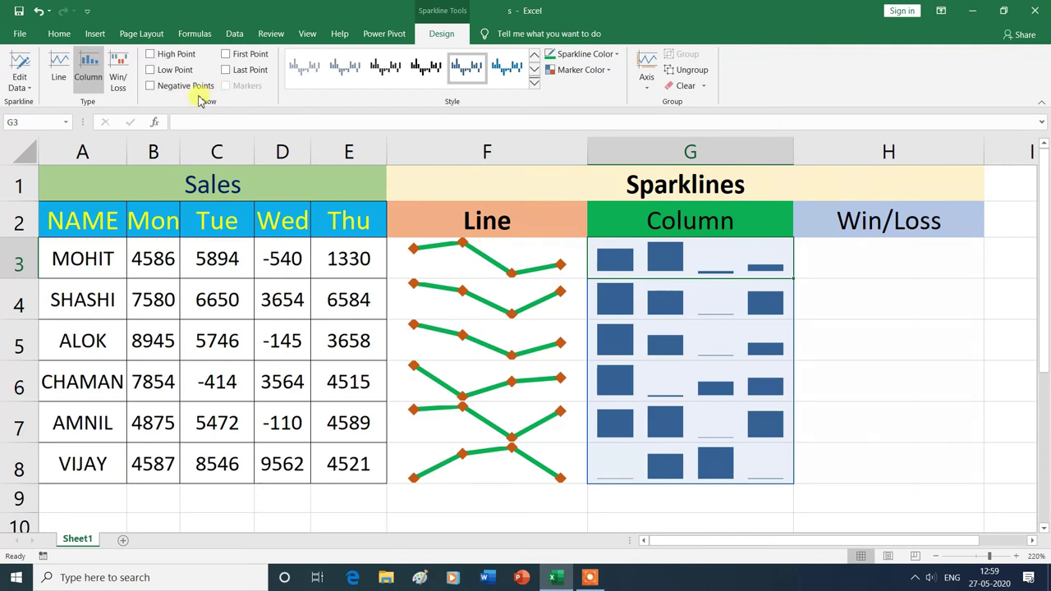
Step: Mark high points in green, then turn High Point off and show Low Point instead
{"action": "left_click", "coordinate": [151, 55]}
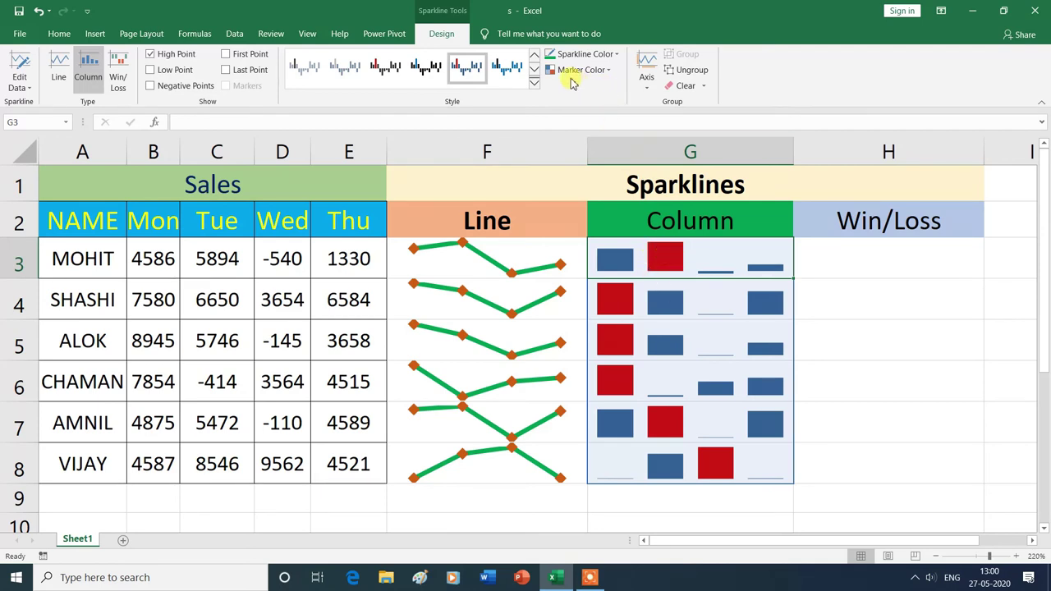
{"action": "left_click", "coordinate": [609, 72]}
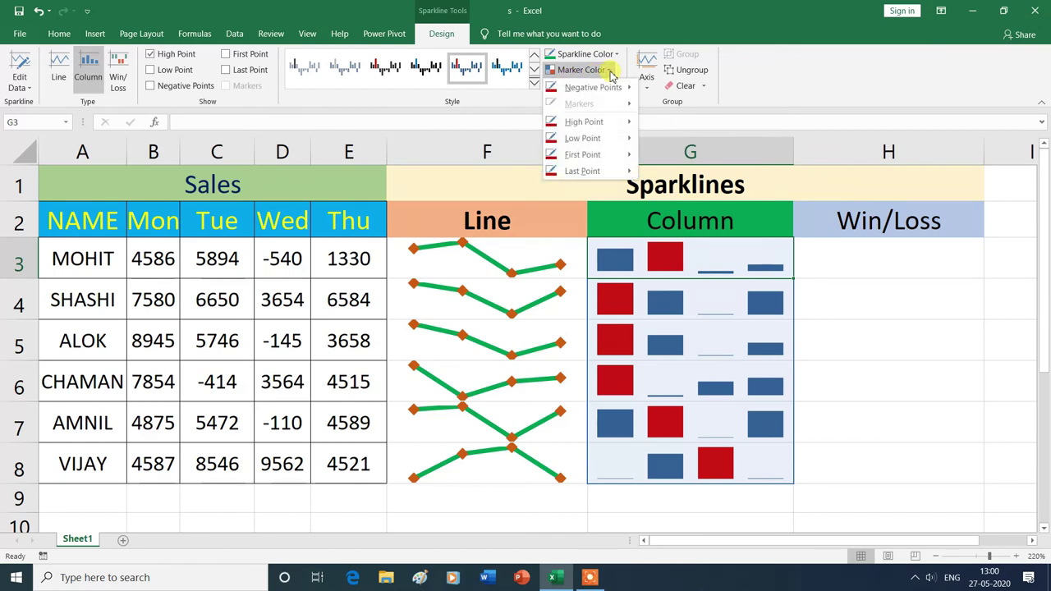
{"action": "mouse_move", "coordinate": [605, 124]}
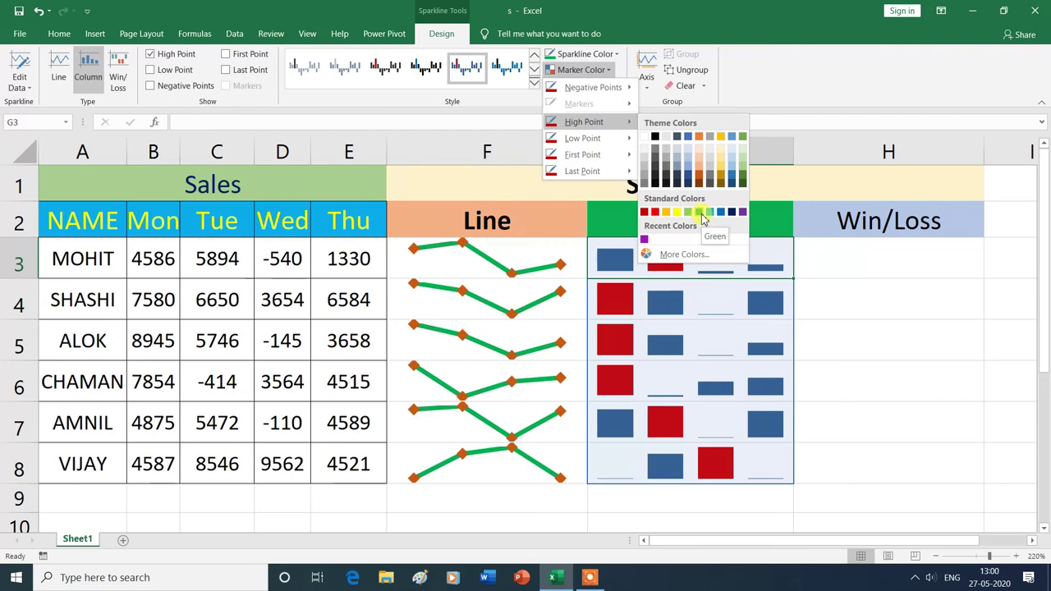
{"action": "left_click", "coordinate": [702, 213]}
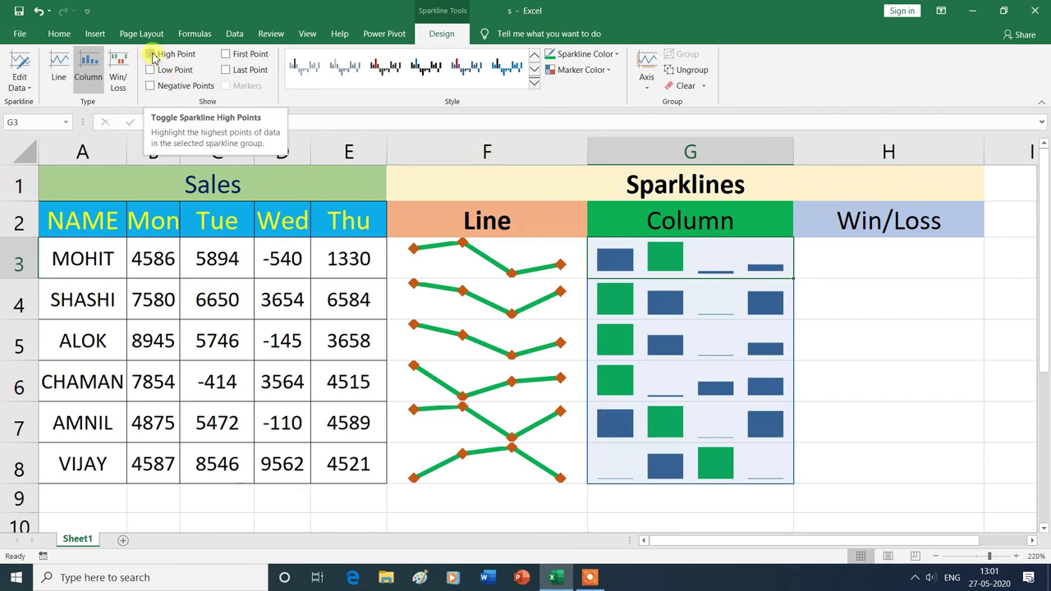
{"action": "left_click", "coordinate": [152, 54]}
{"action": "left_click", "coordinate": [151, 71]}
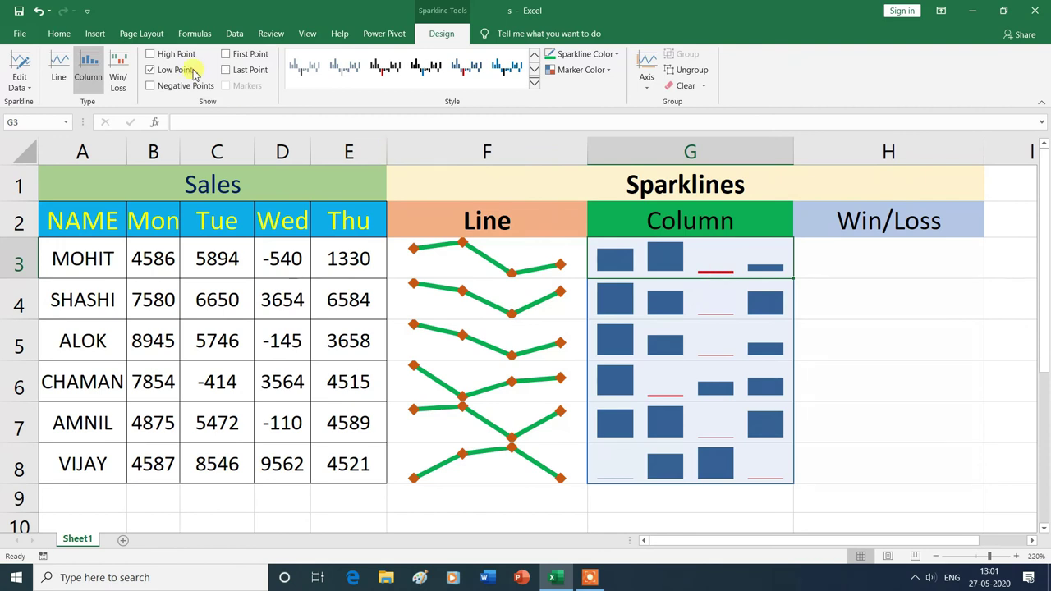
Step: Turn off Low Point and toggle Negative, First and Last Point markers on and off
{"action": "left_click", "coordinate": [150, 71]}
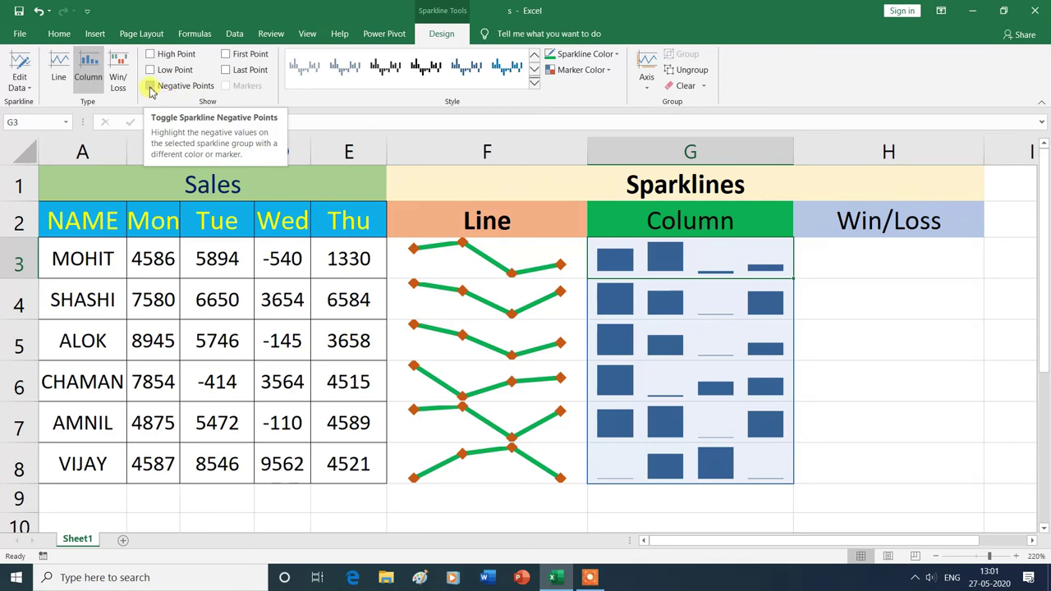
{"action": "left_click", "coordinate": [150, 87]}
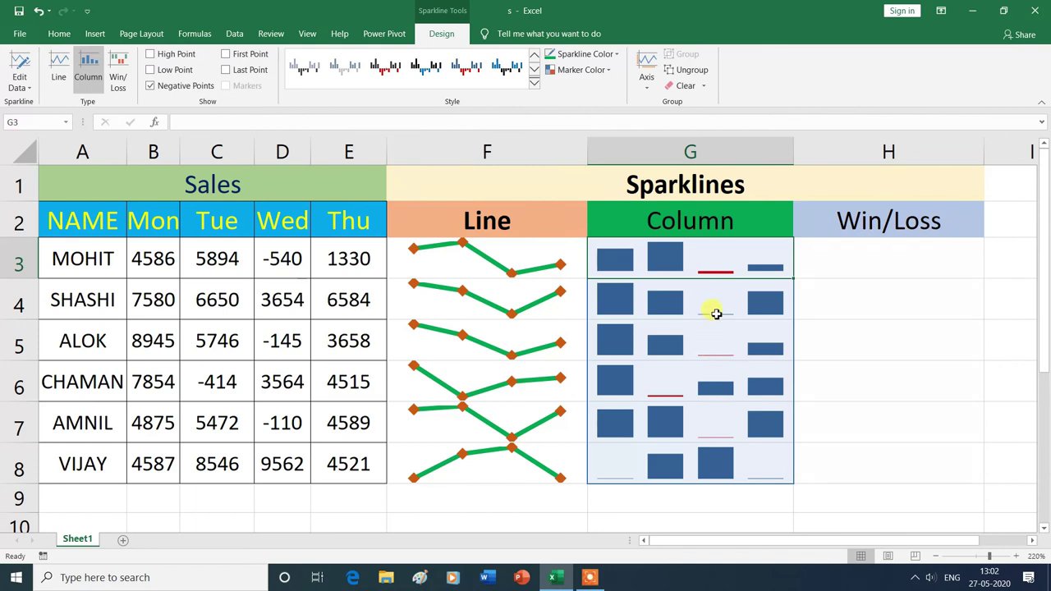
{"action": "left_click", "coordinate": [151, 87]}
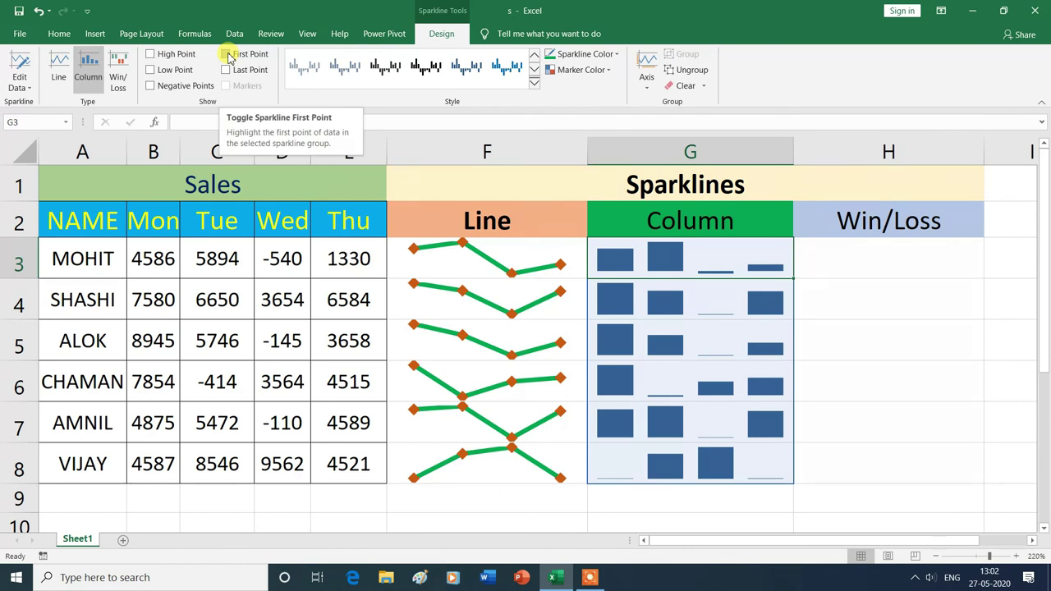
{"action": "left_click", "coordinate": [226, 54]}
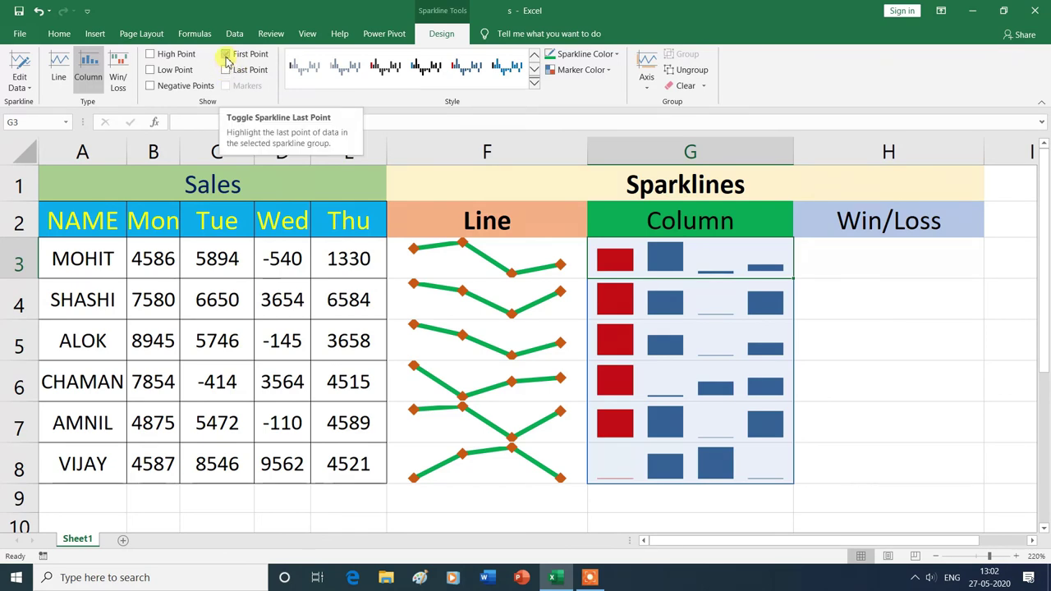
{"action": "left_click", "coordinate": [225, 54]}
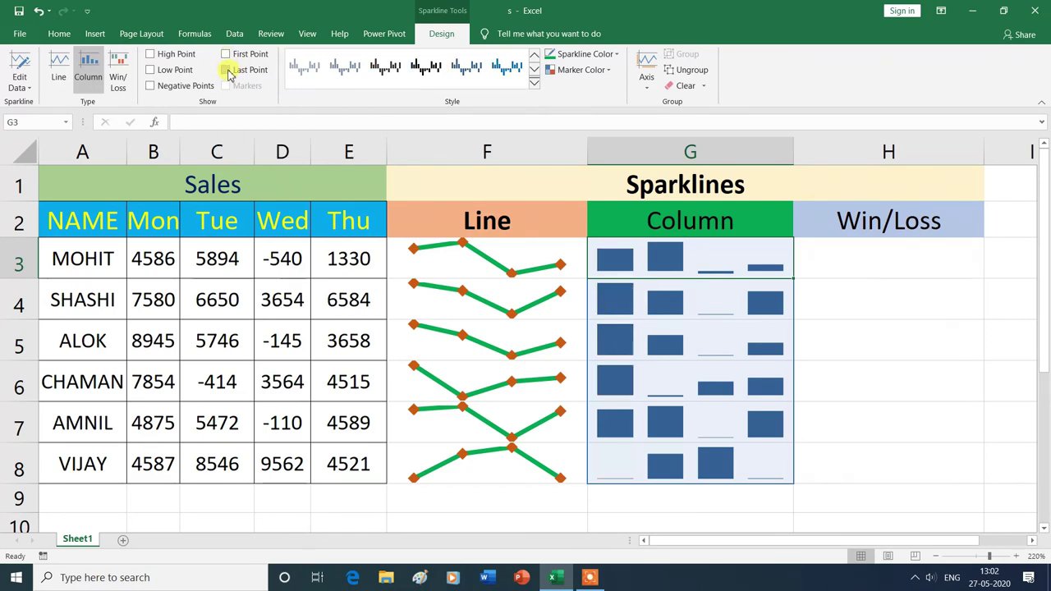
{"action": "left_click", "coordinate": [227, 71]}
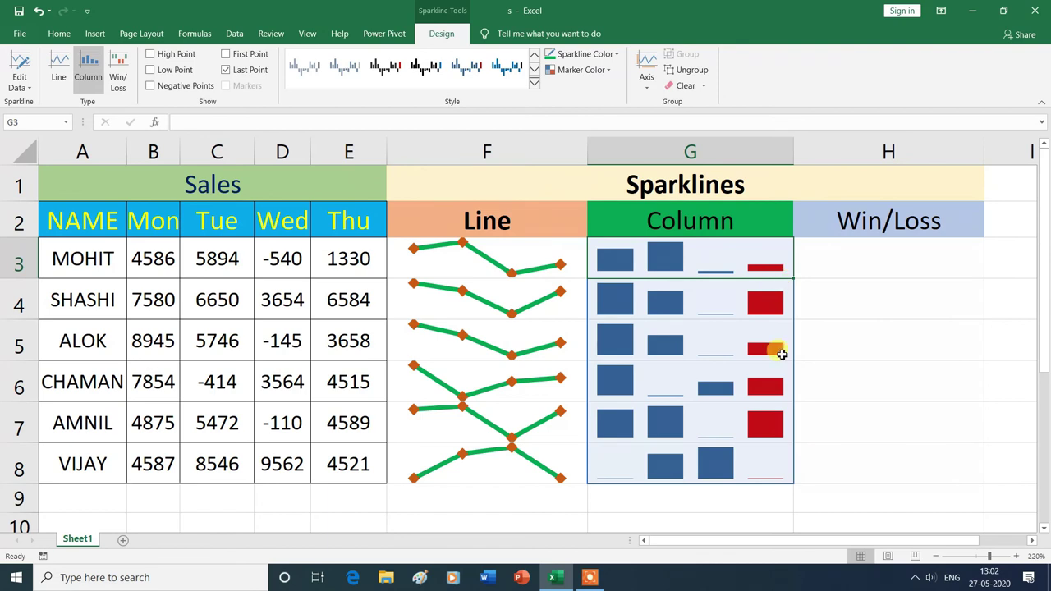
{"action": "left_click", "coordinate": [226, 70]}
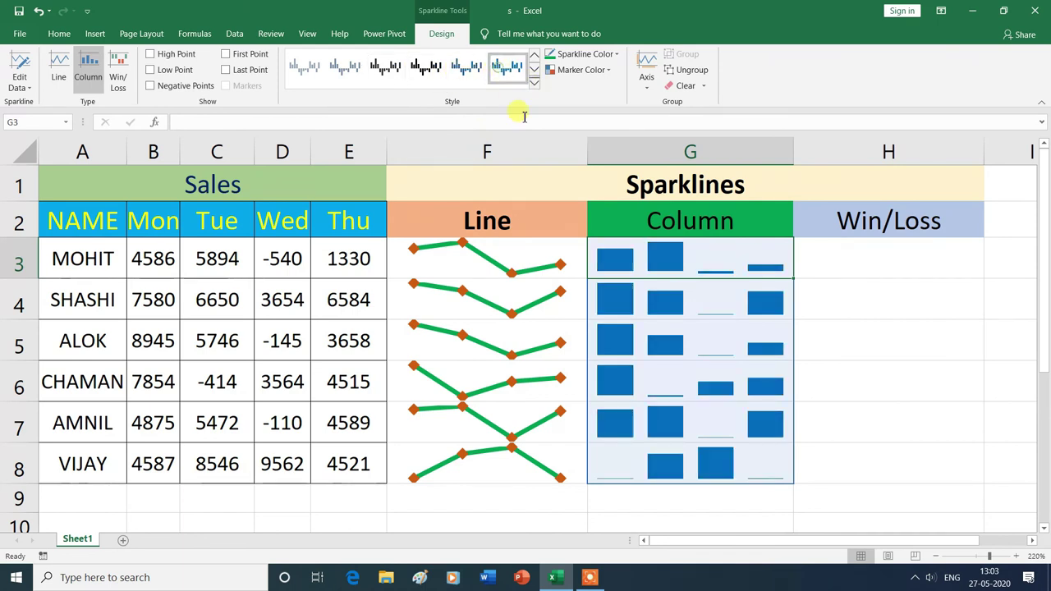
Step: Apply a green sparkline style, then set Sparkline Color to dark blue and reselect G3:G8
{"action": "left_click", "coordinate": [534, 85]}
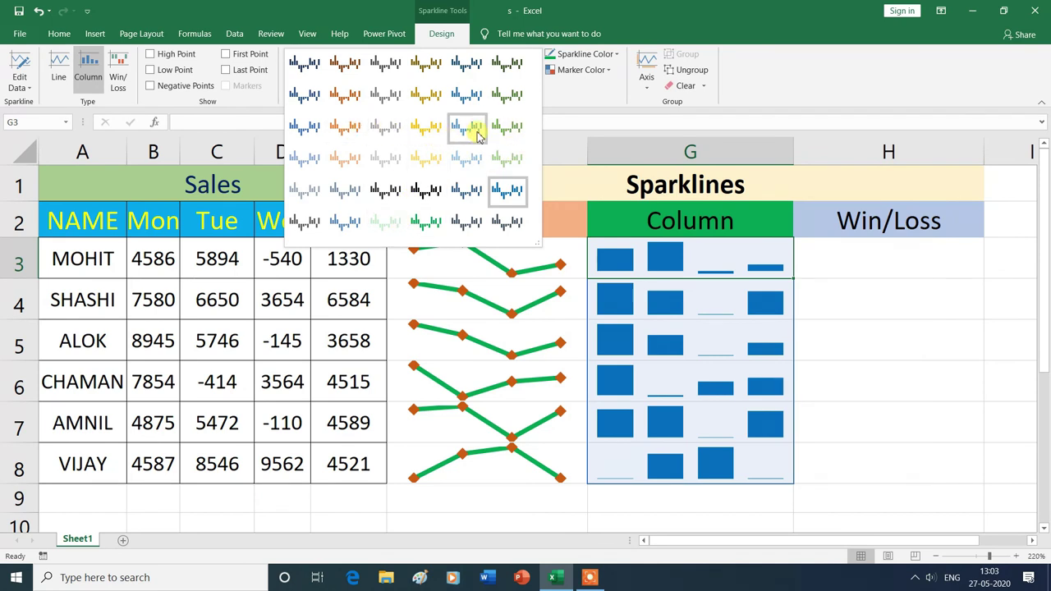
{"action": "left_click", "coordinate": [509, 127]}
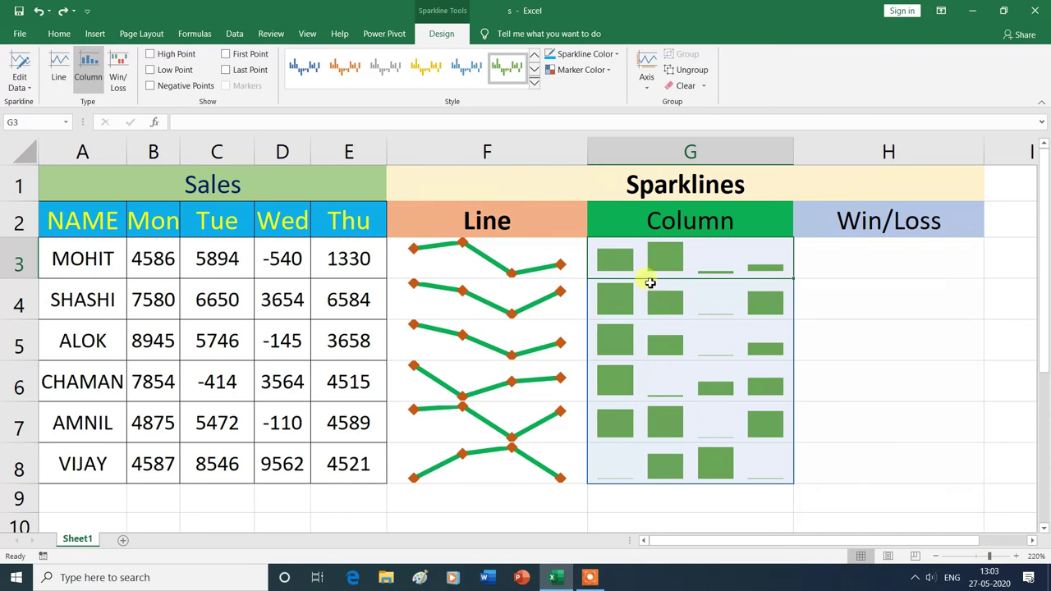
{"action": "left_click", "coordinate": [618, 55]}
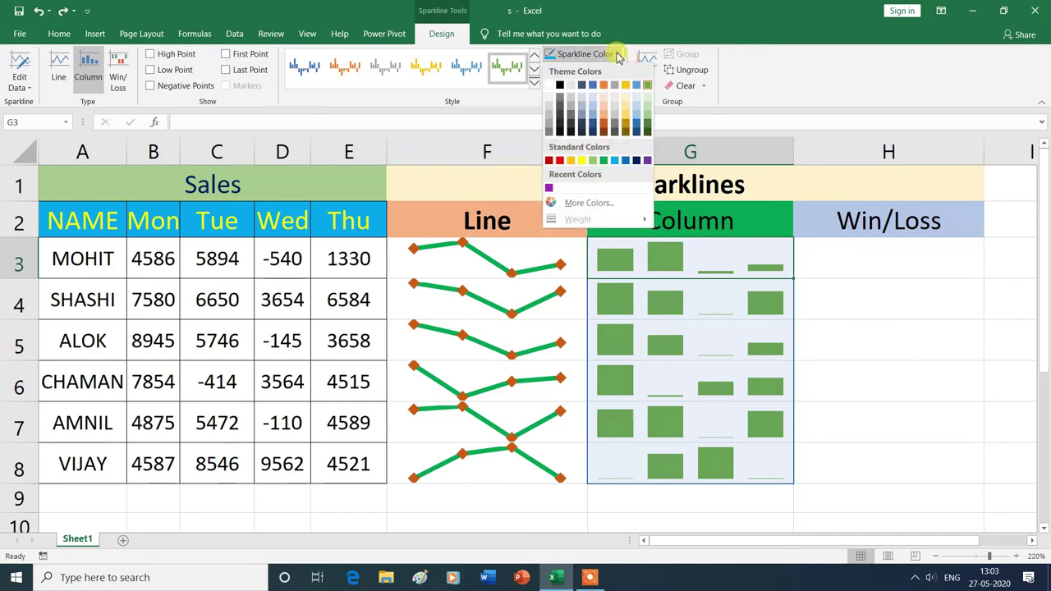
{"action": "left_click", "coordinate": [636, 160]}
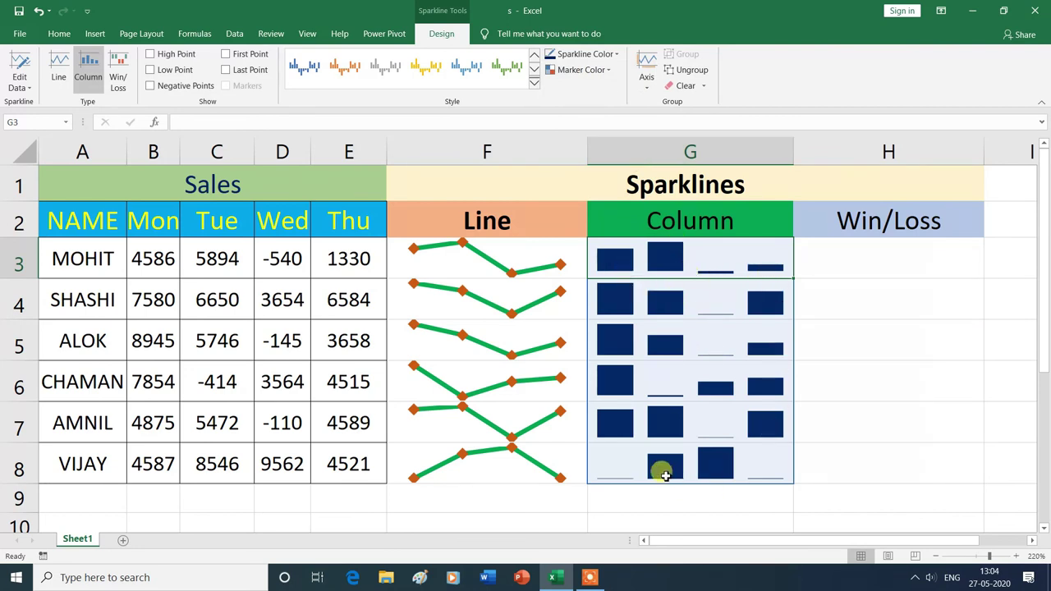
{"action": "left_click_drag", "start_coordinate": [749, 275], "coordinate": [662, 469]}
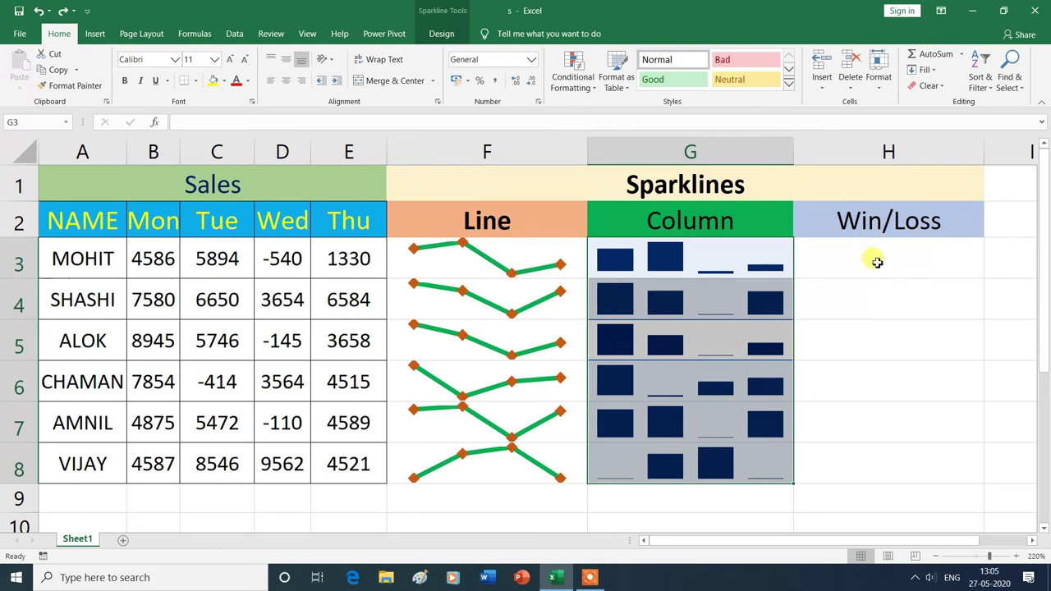
Step: Insert a win/loss sparkline in H3 using data range B3:E3
{"action": "left_click", "coordinate": [877, 262]}
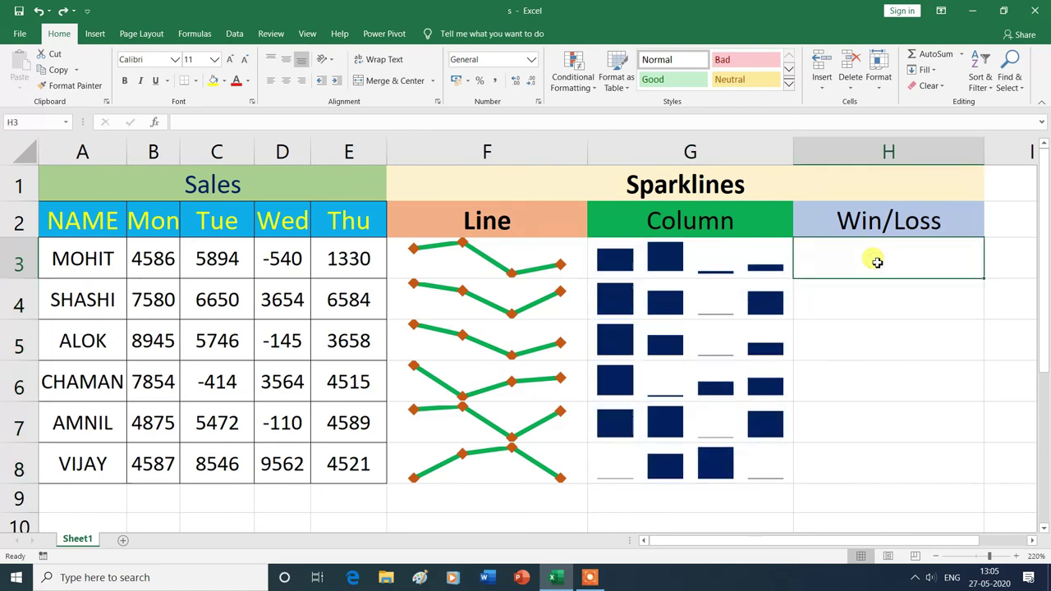
{"action": "left_click", "coordinate": [95, 34]}
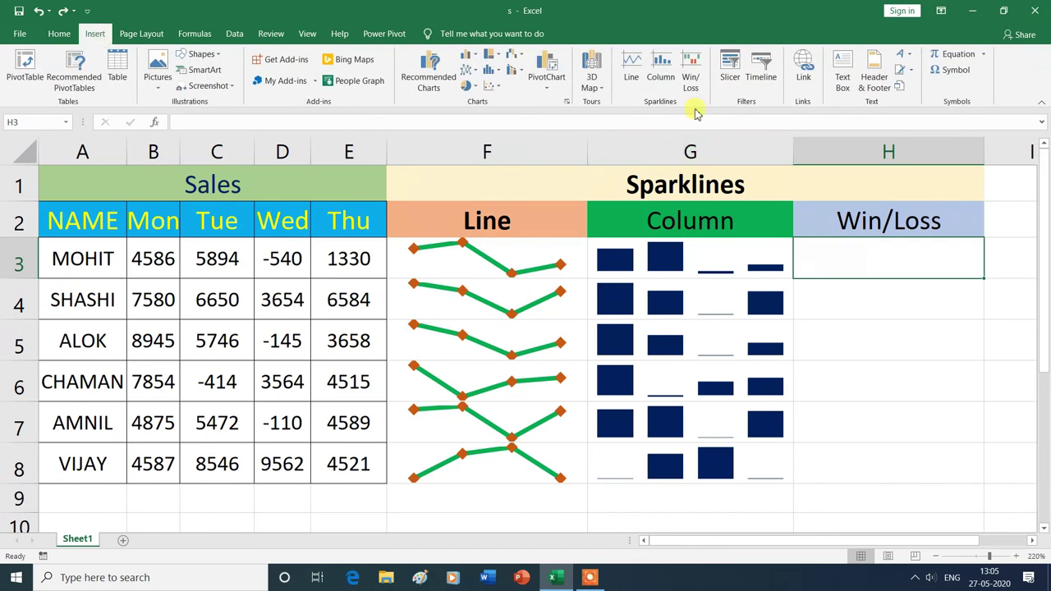
{"action": "left_click", "coordinate": [690, 72]}
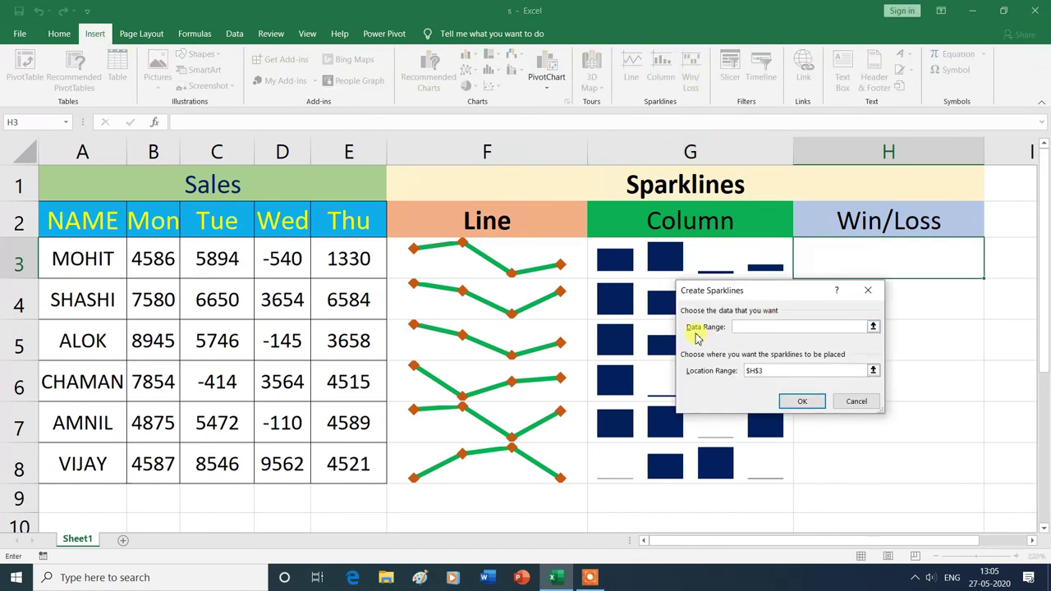
{"action": "left_click_drag", "start_coordinate": [142, 257], "coordinate": [325, 275]}
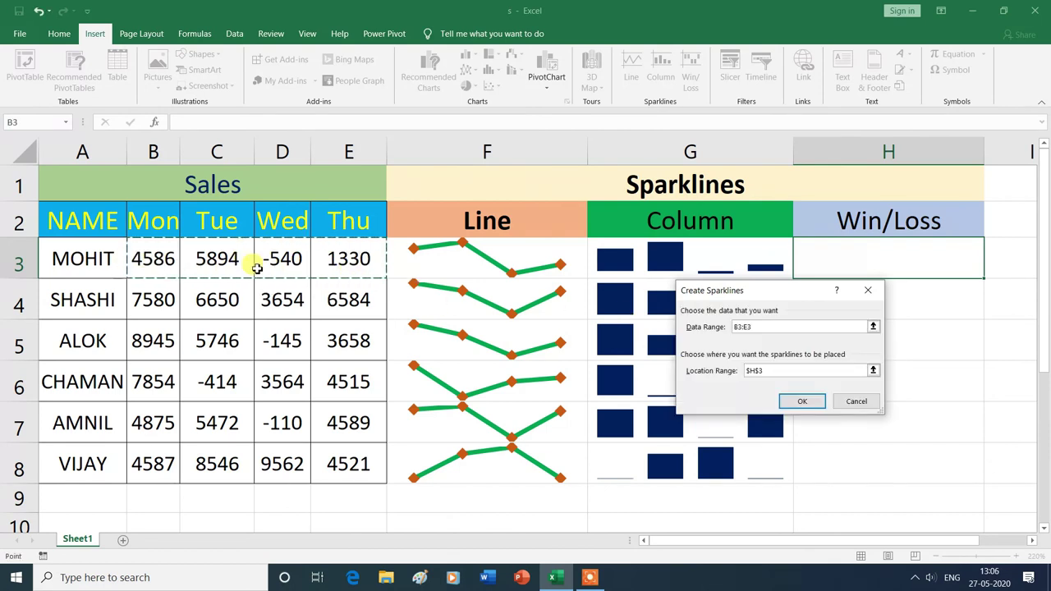
{"action": "left_click", "coordinate": [748, 327]}
{"action": "left_click", "coordinate": [803, 402]}
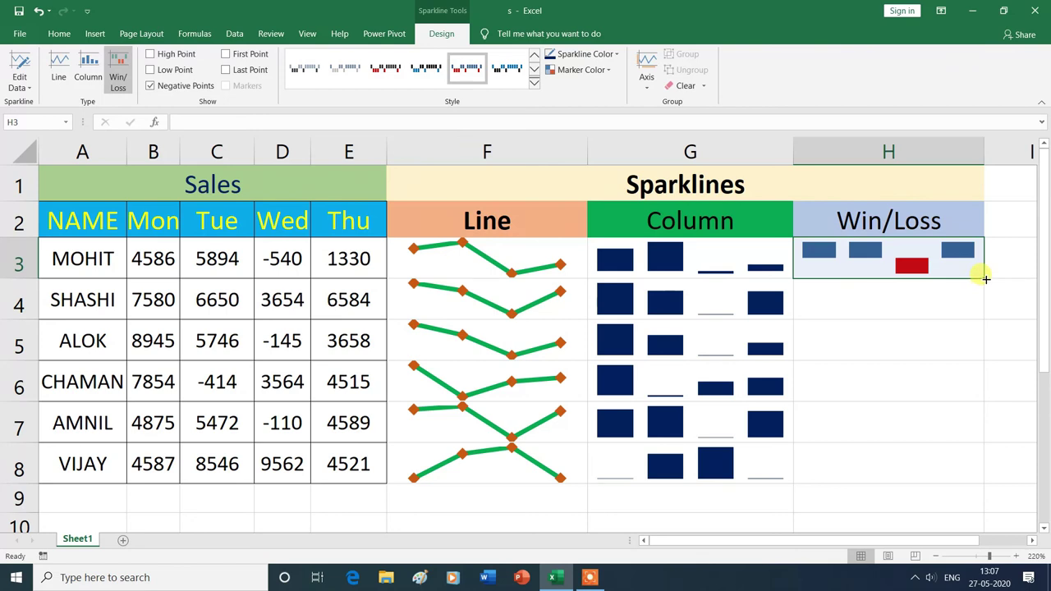
Step: Fill the H3 win/loss sparkline down to H8, then deselect by selecting H9
{"action": "mouse_move", "coordinate": [985, 278]}
{"action": "left_mouse_down"}
{"action": "mouse_move", "coordinate": [989, 477]}
{"action": "mouse_move", "coordinate": [984, 466]}
{"action": "left_mouse_up"}
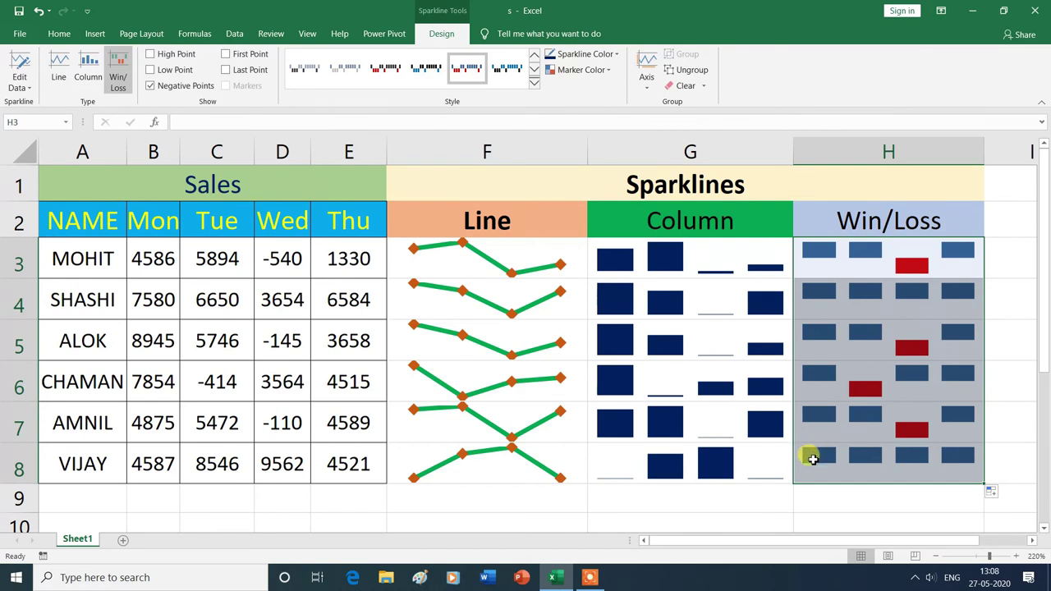
{"action": "left_click", "coordinate": [889, 498]}
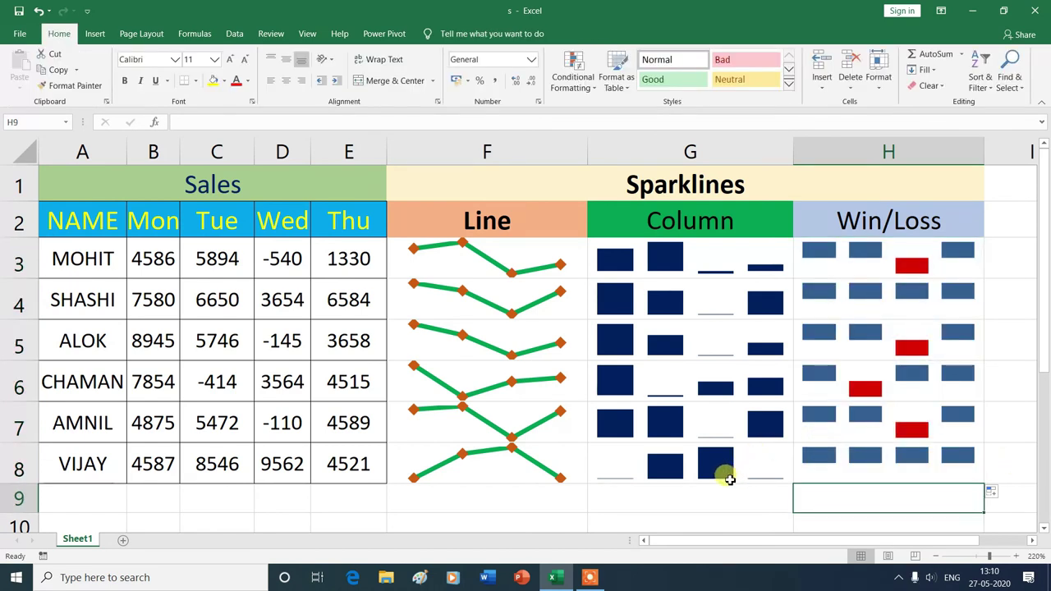